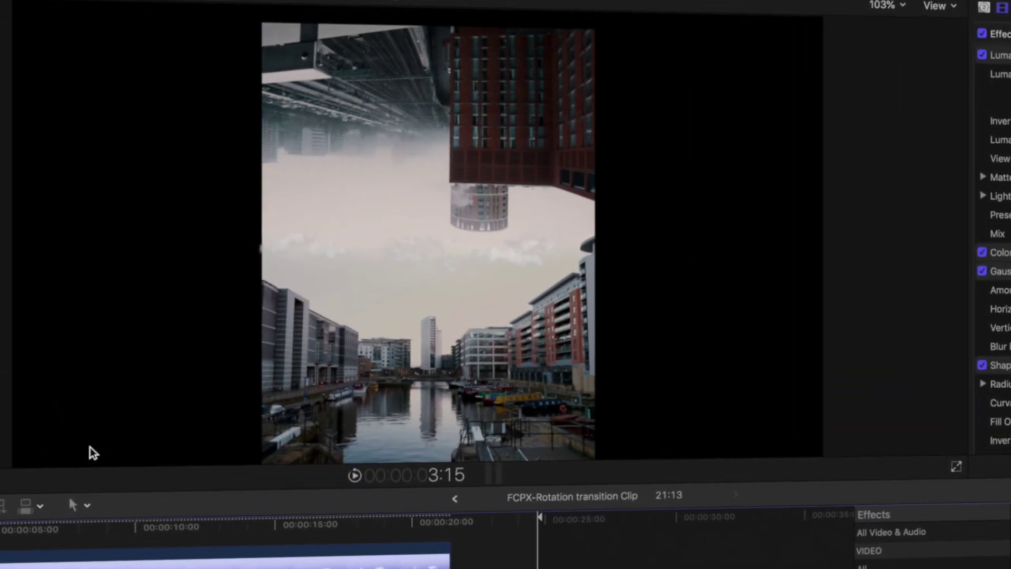
# Exit to the FCPX-Rotation transition project and preview the aquarium camera-move example.
pyautogui.click(455, 499)
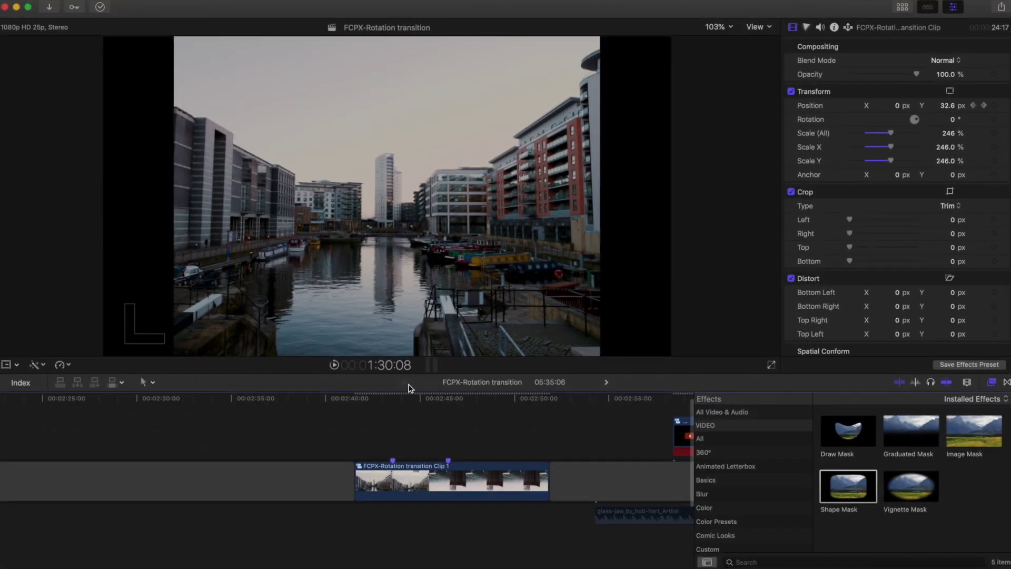
pyautogui.click(406, 413)
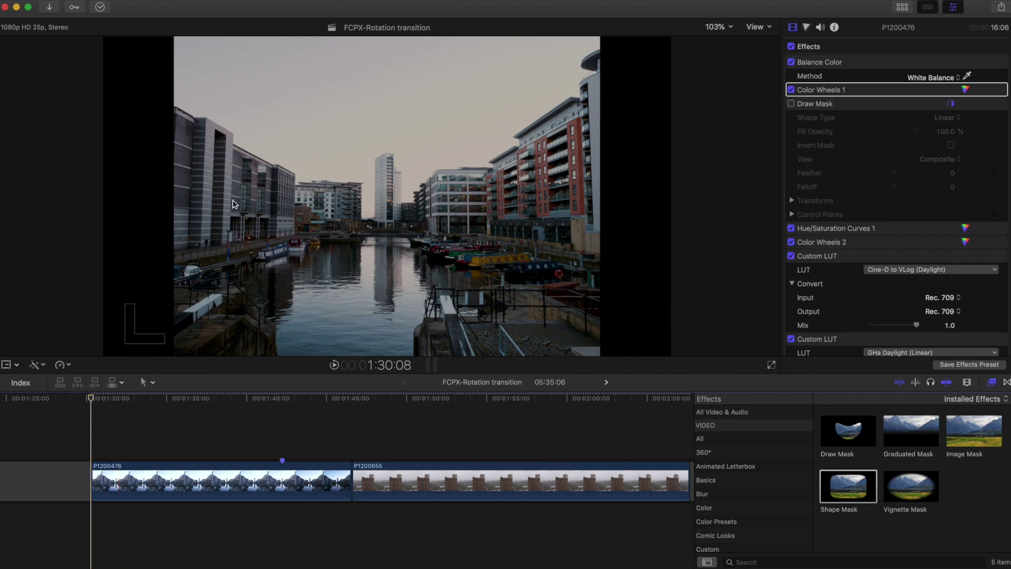
pyautogui.moveTo(90, 399); pyautogui.dragTo(190, 406)
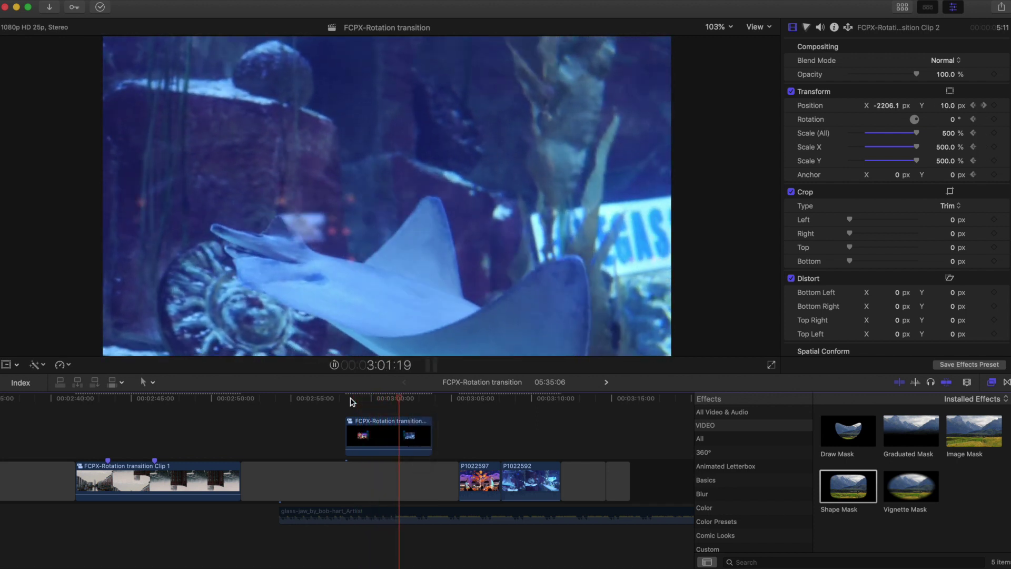
pyautogui.press('space')
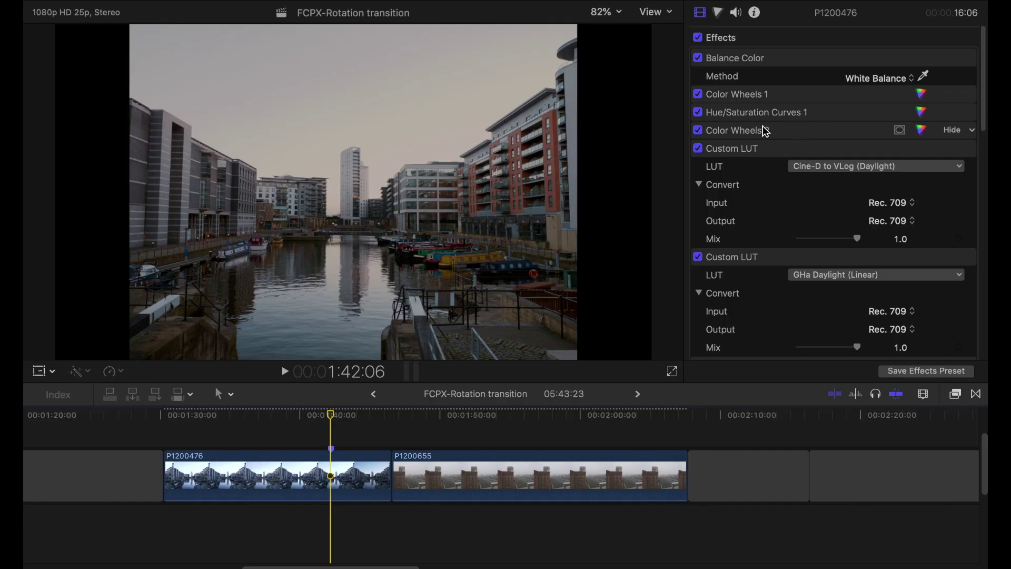
pyautogui.moveTo(243, 421); pyautogui.dragTo(361, 423)
pyautogui.click(311, 481)
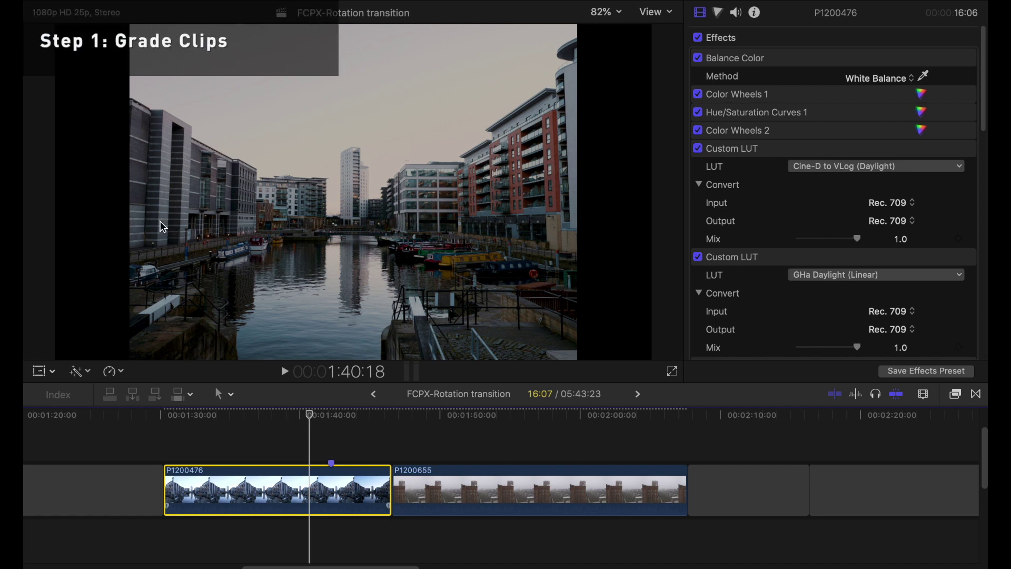
pyautogui.click(261, 420)
pyautogui.moveTo(261, 420); pyautogui.dragTo(457, 415)
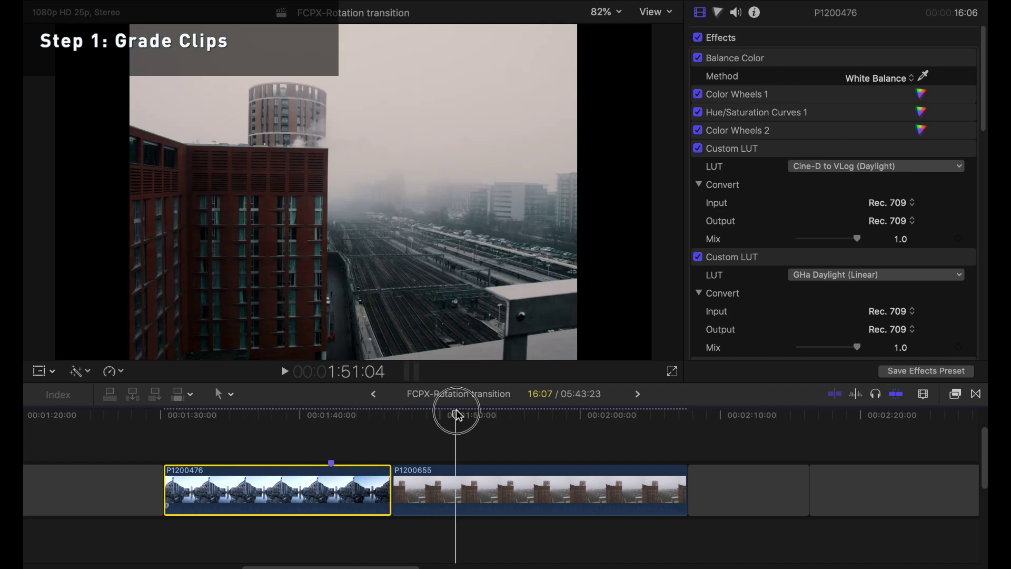
pyautogui.moveTo(457, 416); pyautogui.dragTo(294, 415)
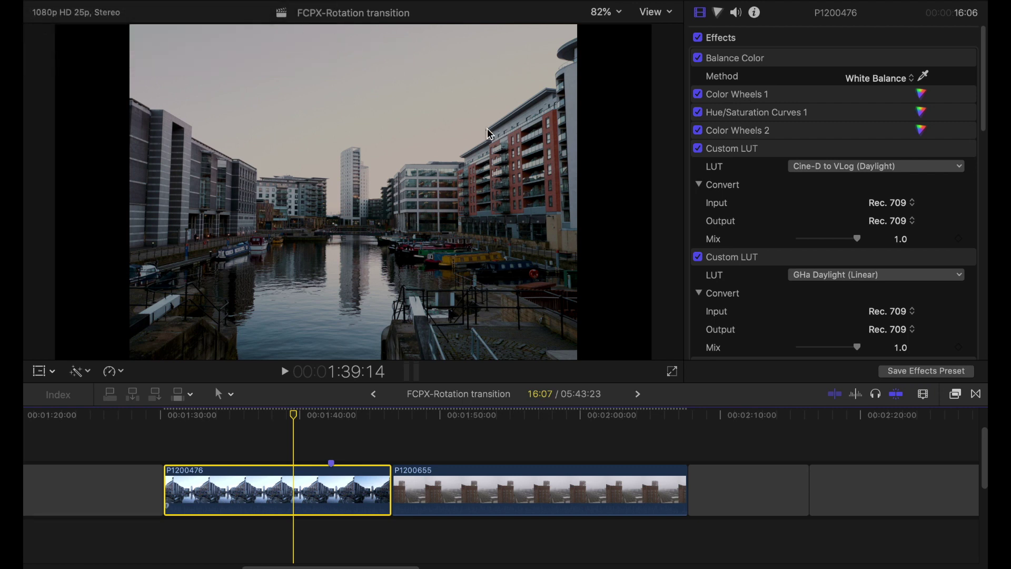
pyautogui.click(452, 415)
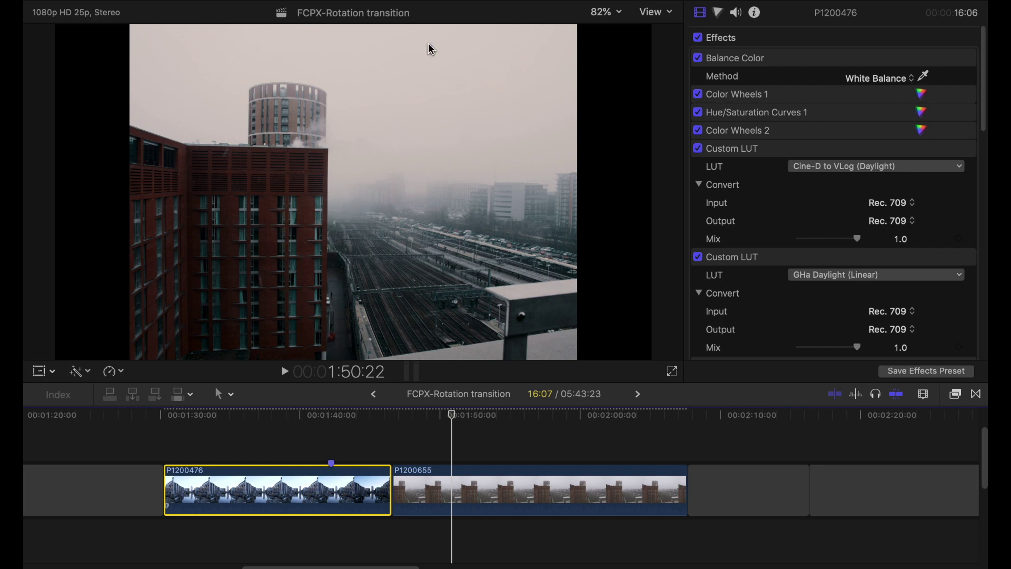
pyautogui.click(272, 415)
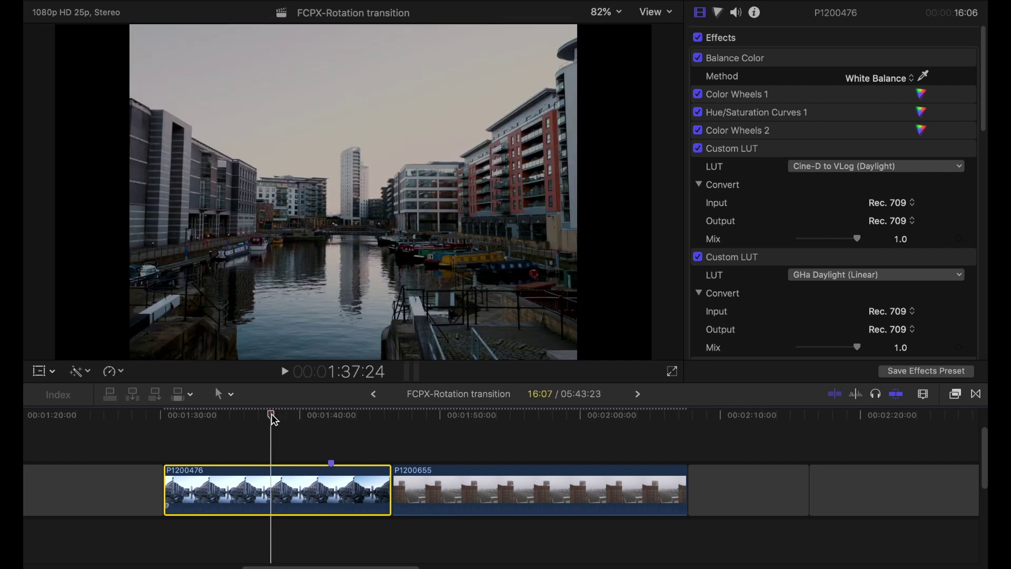
# Connect rail-yard clip P1200655 above canal clip P1200476 and preview the overlap.
pyautogui.moveTo(416, 450); pyautogui.dragTo(274, 428)
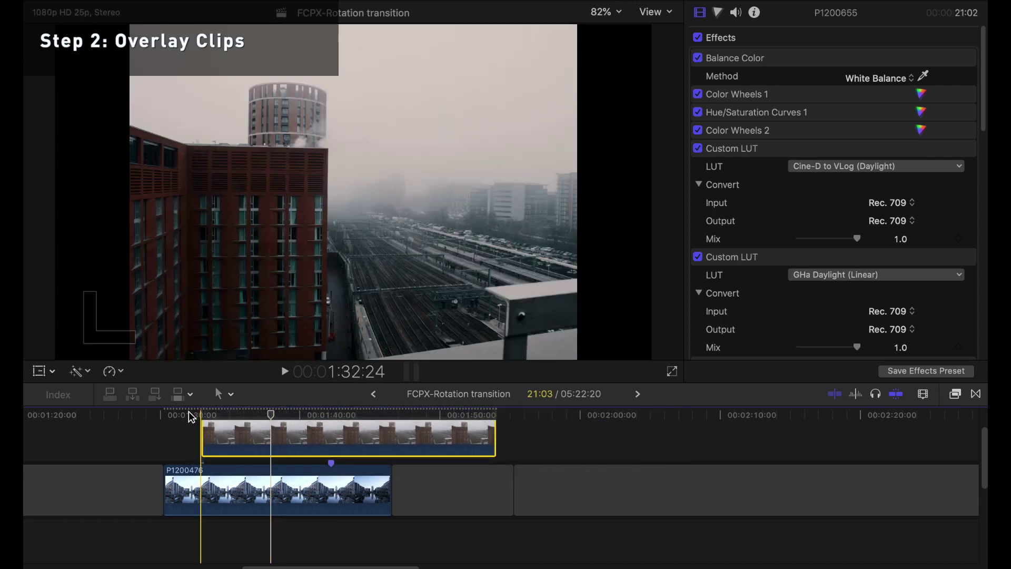
pyautogui.click(172, 416)
pyautogui.moveTo(172, 416); pyautogui.dragTo(319, 522)
# Nest both clips into compound clip FCPX-Rotation transition Clip 4.
pyautogui.rightClick(319, 522)
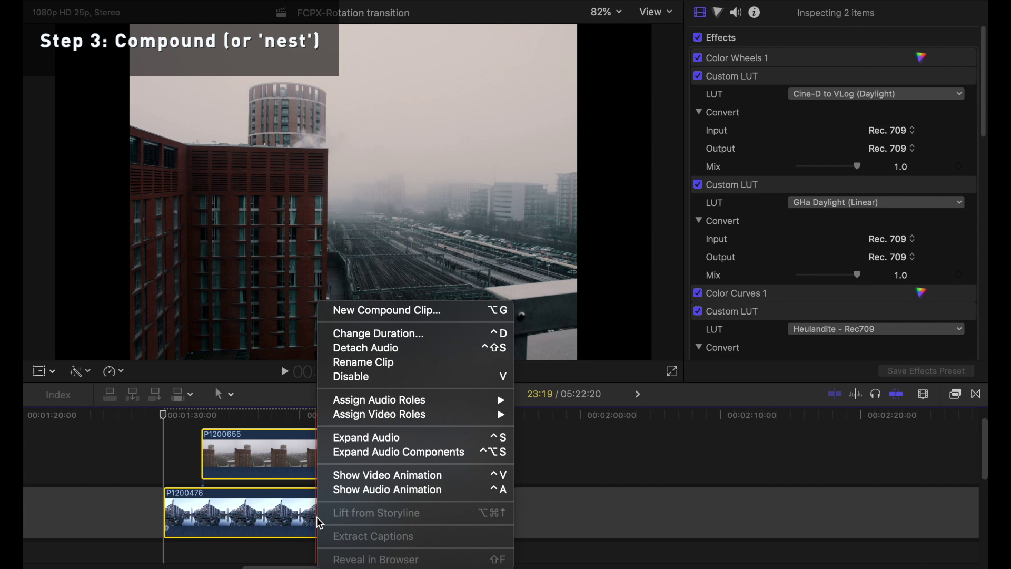
pyautogui.click(439, 311)
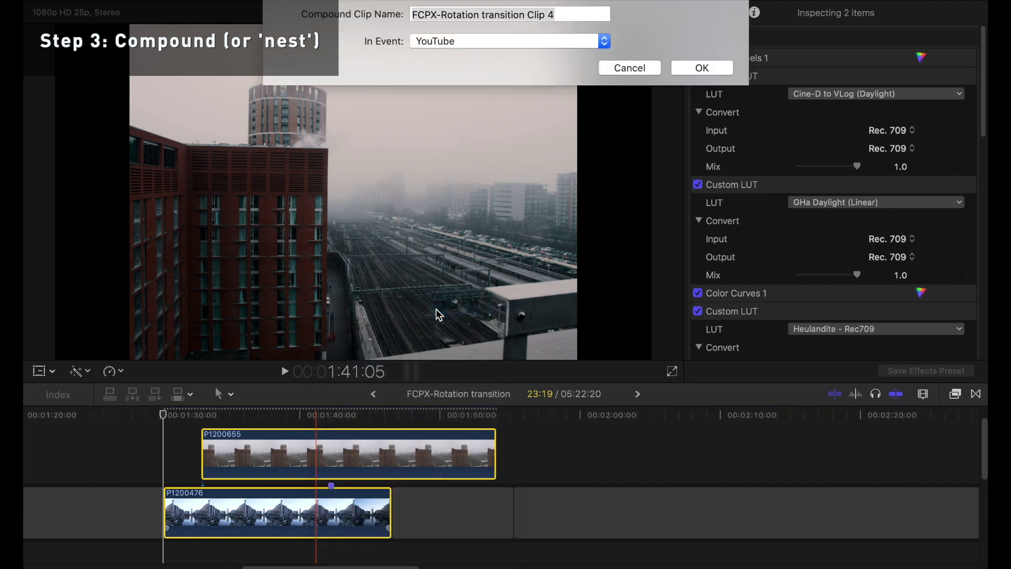
pyautogui.click(719, 69)
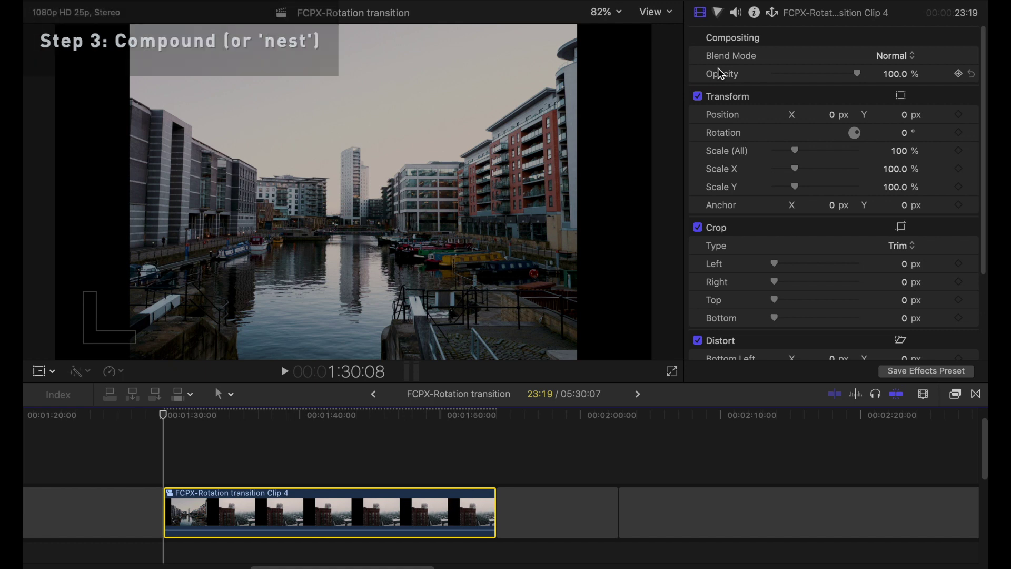
# Inside the compound clip, set Scale (All) of both clips to 50%.
pyautogui.click(253, 503)
pyautogui.doubleClick(254, 504)
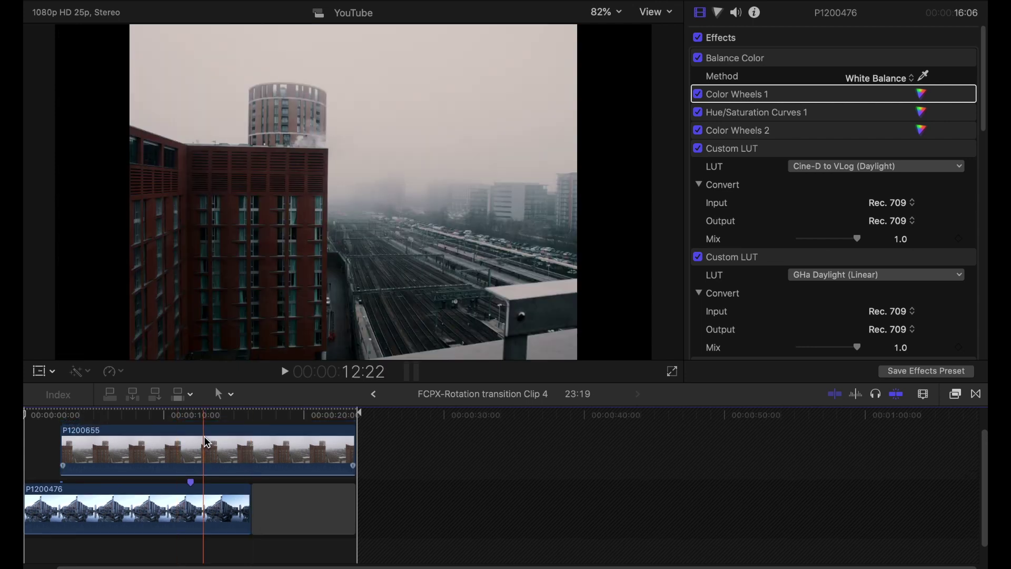
pyautogui.hotkey('shift', 'z')
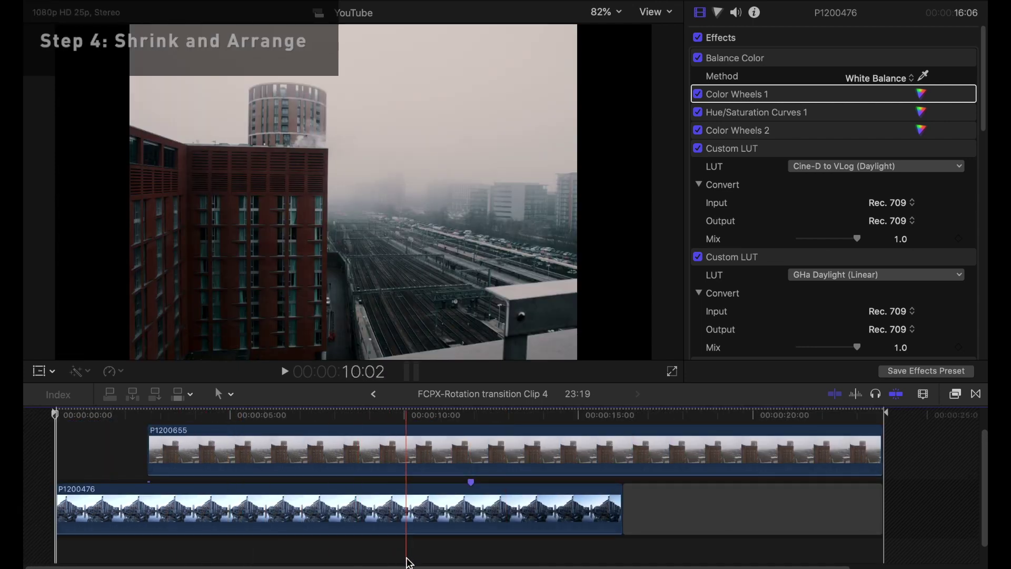
pyautogui.moveTo(413, 542); pyautogui.dragTo(431, 454)
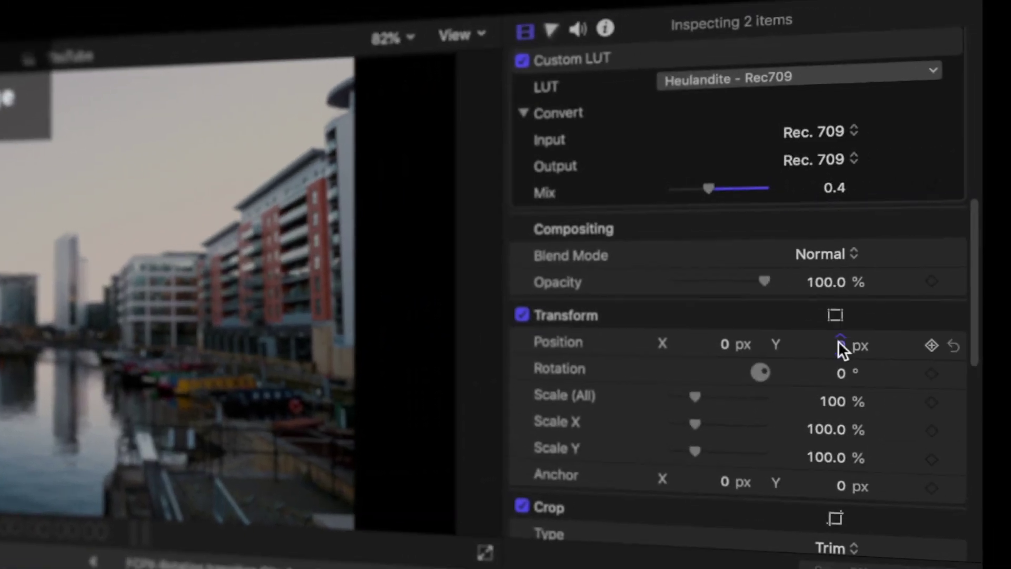
pyautogui.click(887, 356)
pyautogui.write('50')
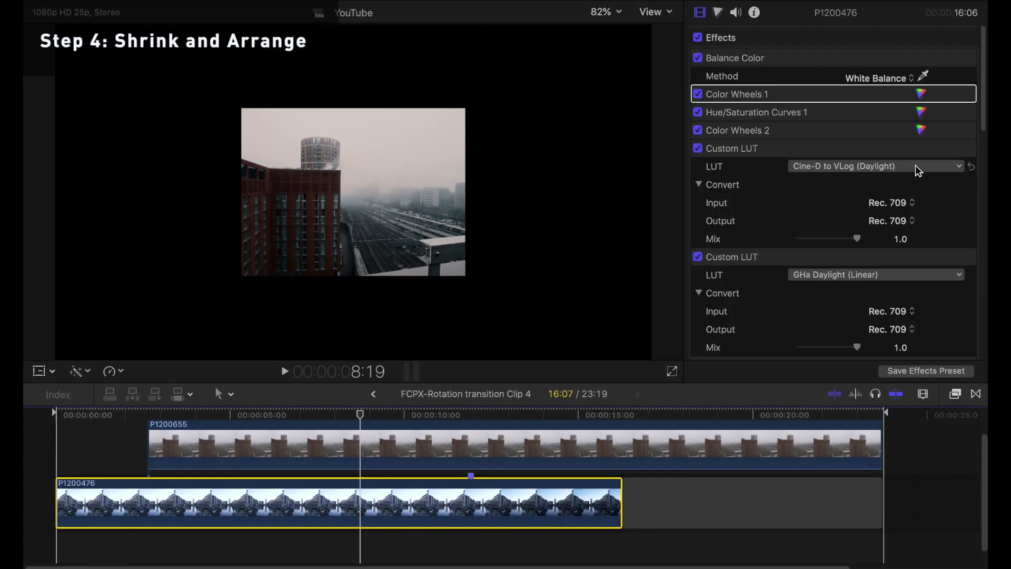
pyautogui.scroll(-10, 915, 166)
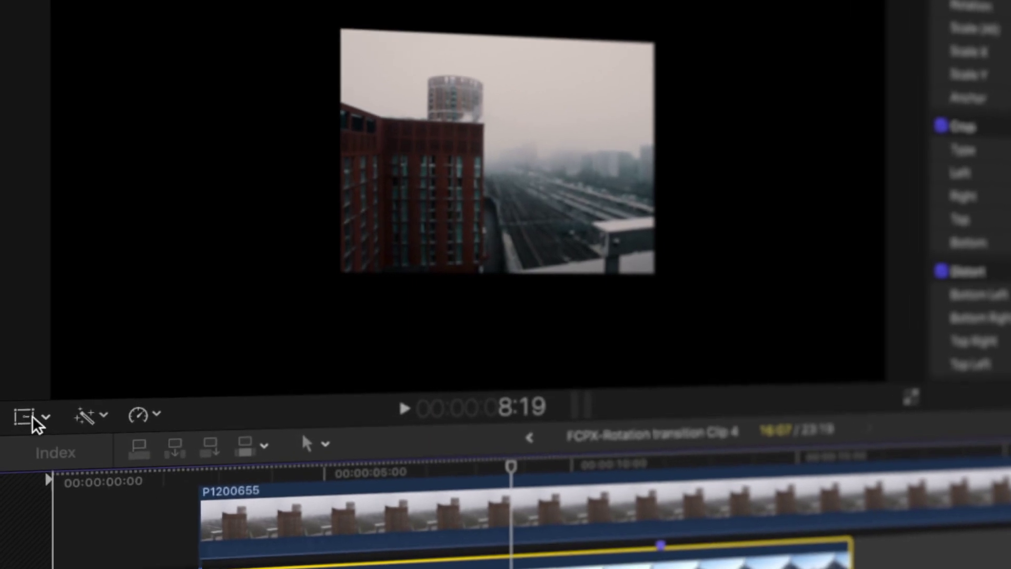
# Move the canal clip into the lower half and the rail-yard clip into the upper half.
pyautogui.click(30, 376)
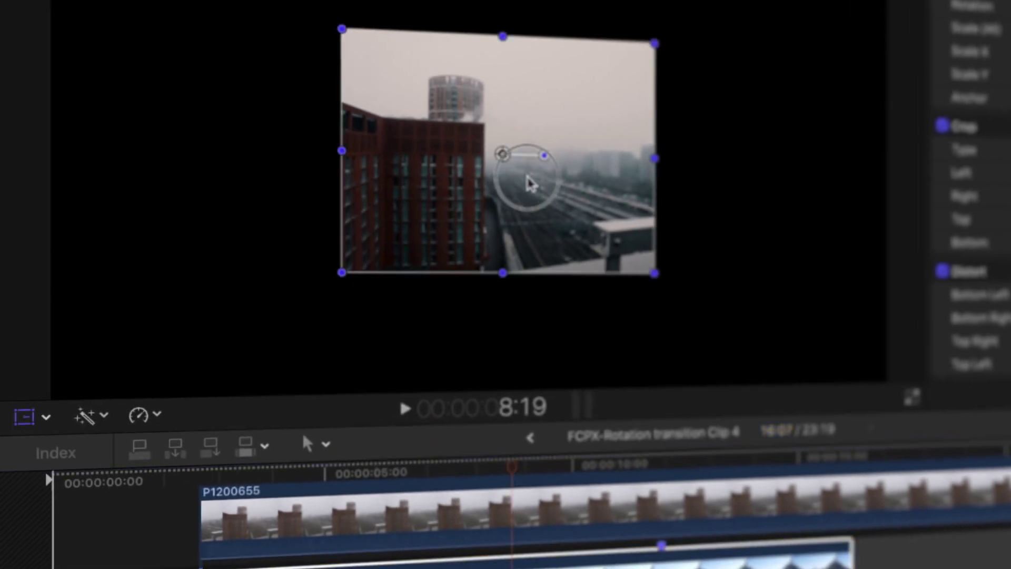
pyautogui.moveTo(529, 196); pyautogui.dragTo(525, 281)
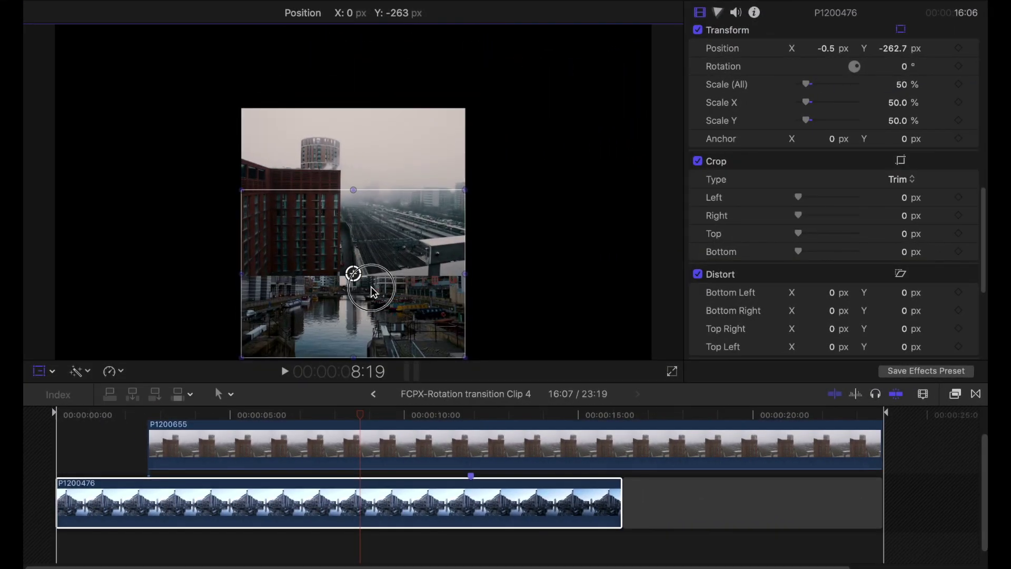
pyautogui.moveTo(371, 286); pyautogui.dragTo(371, 286)
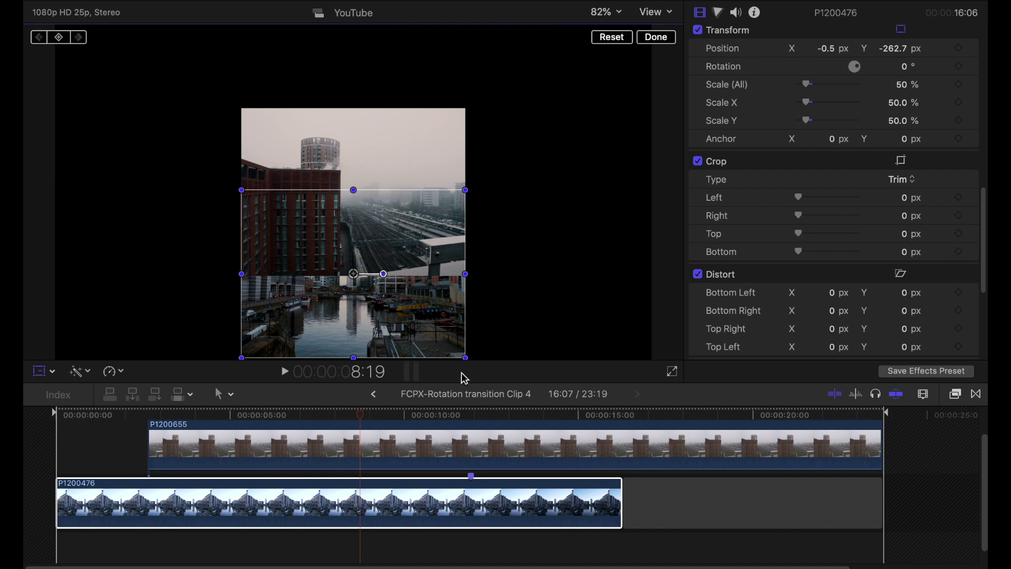
pyautogui.click(424, 448)
pyautogui.moveTo(368, 221); pyautogui.dragTo(370, 134)
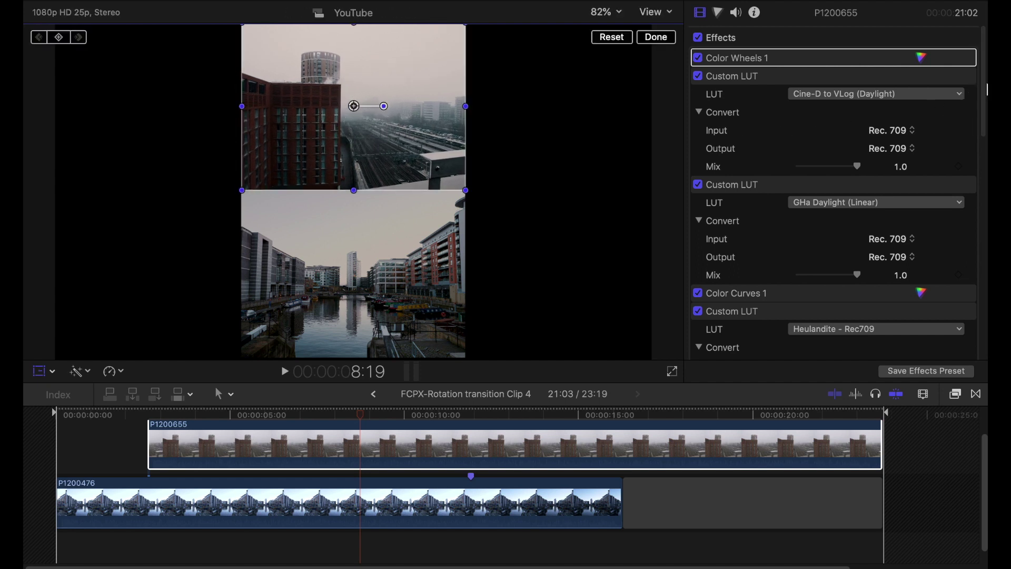
# Set the rail-yard clip's Rotation to 180° in the Transform inspector.
pyautogui.click(653, 38)
pyautogui.moveTo(983, 79); pyautogui.dragTo(982, 208)
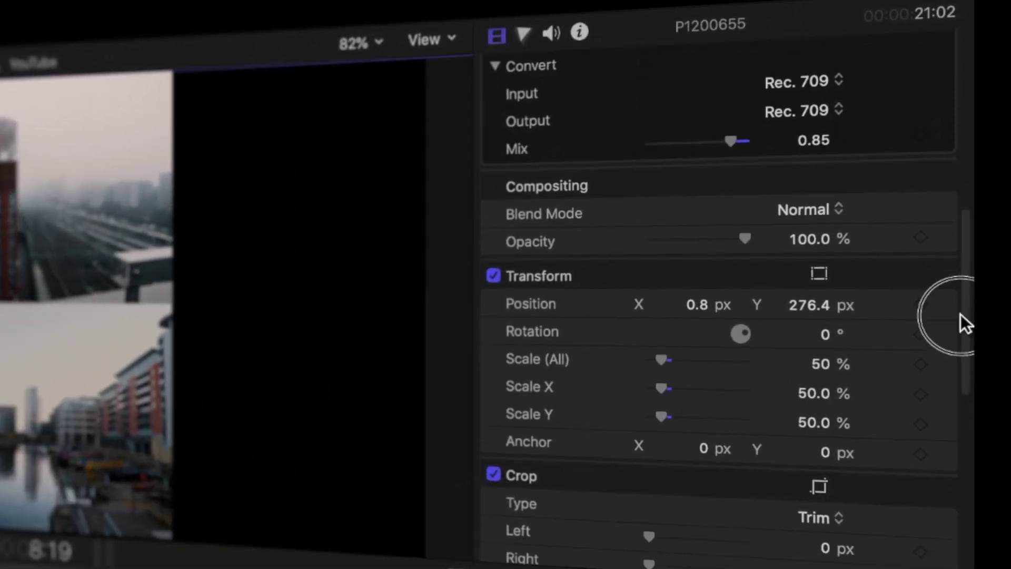
pyautogui.moveTo(961, 314); pyautogui.dragTo(959, 332)
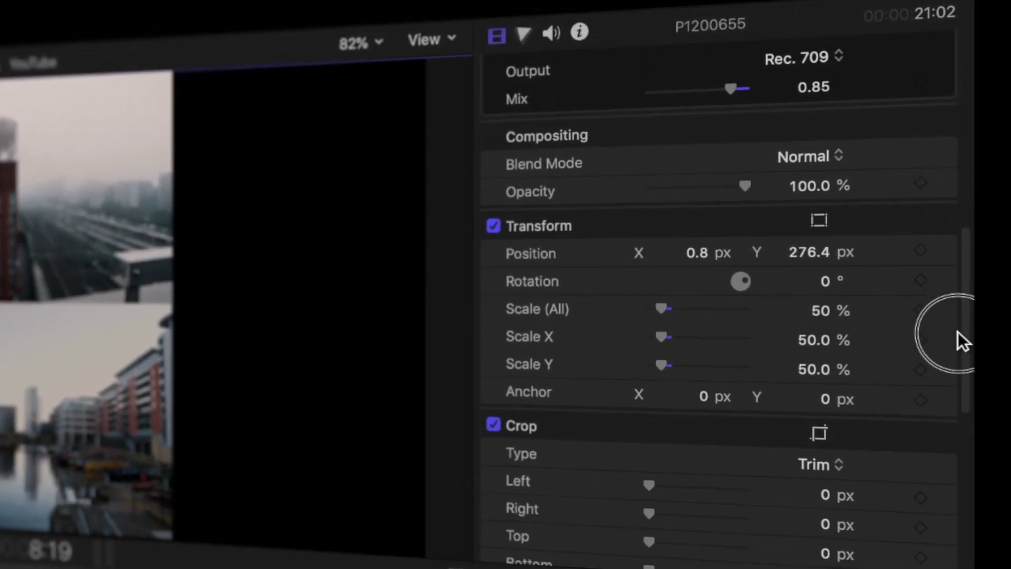
pyautogui.click(831, 284)
pyautogui.write('180')
pyautogui.press('Return')
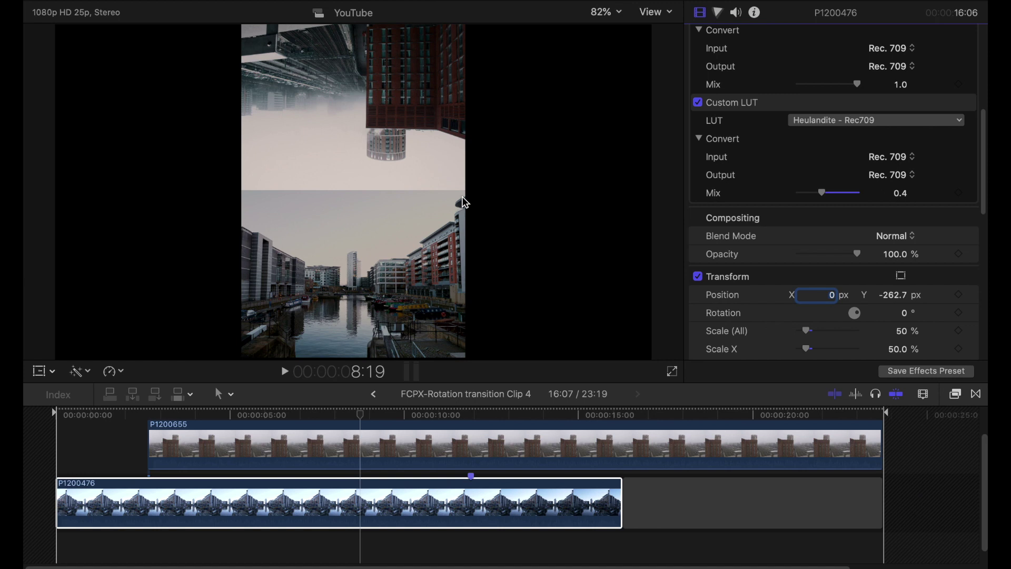
# Nudge the flipped rail-yard clip down to Y 213.5 px, directly above the canal clip.
pyautogui.click(352, 454)
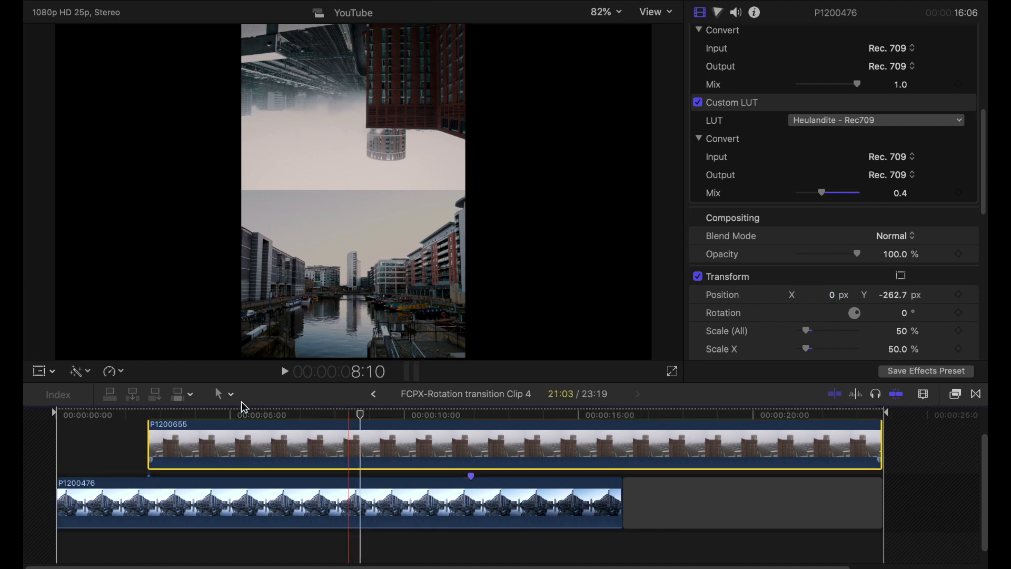
pyautogui.click(40, 371)
pyautogui.moveTo(356, 138); pyautogui.dragTo(358, 159)
pyautogui.scroll(-10, 724, 80)
pyautogui.click(600, 13)
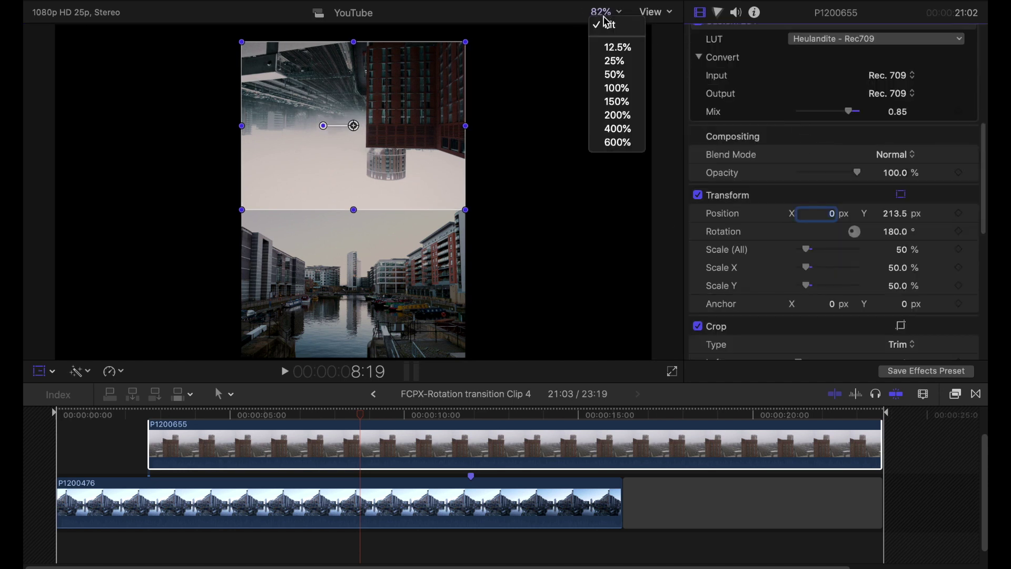
# View the frame at 100% and apply a Shape Mask to rail-yard clip P1200655.
pyautogui.click(609, 89)
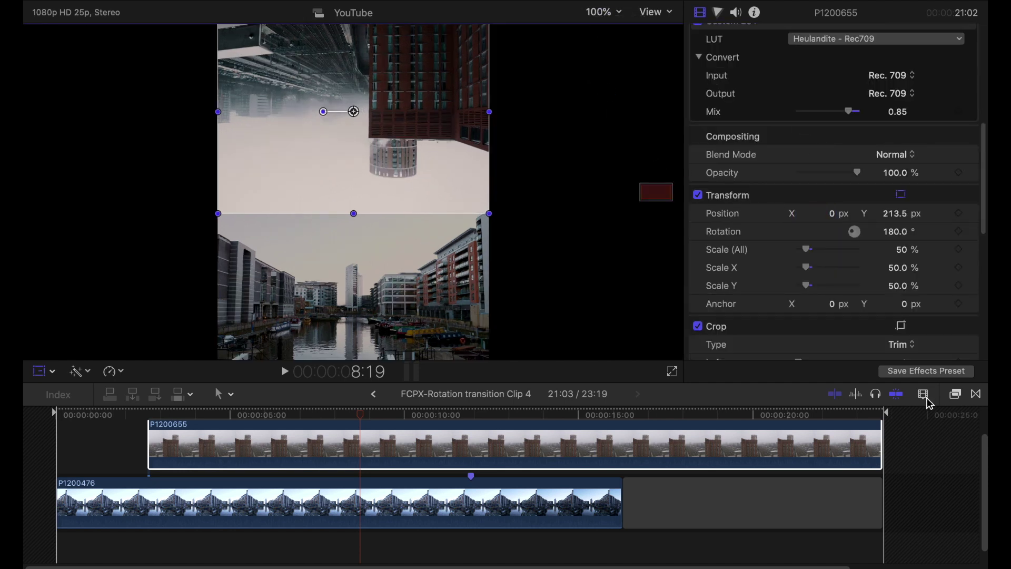
pyautogui.click(956, 395)
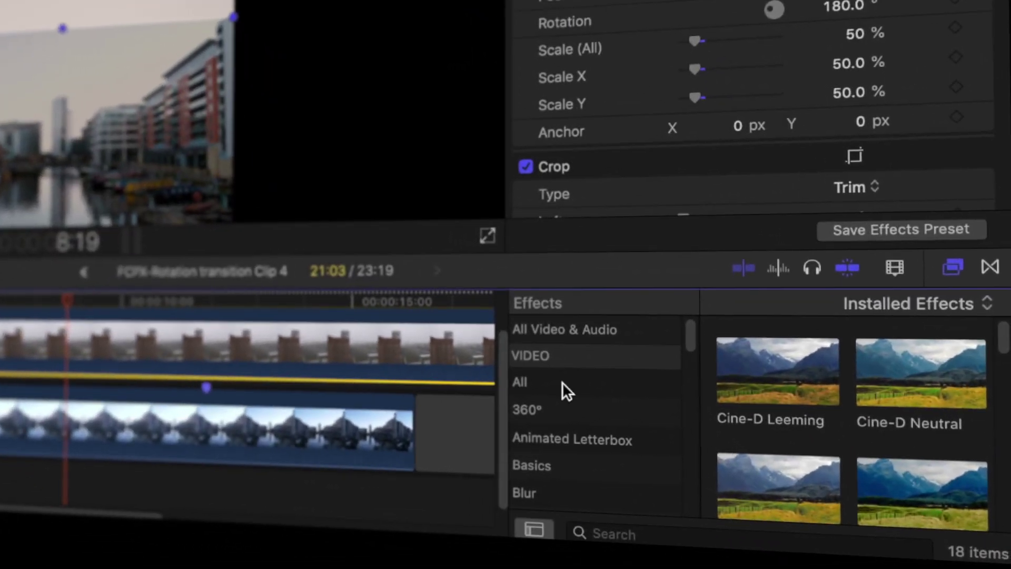
pyautogui.click(562, 383)
pyautogui.click(619, 528)
pyautogui.write('shap')
pyautogui.moveTo(801, 393); pyautogui.dragTo(335, 364)
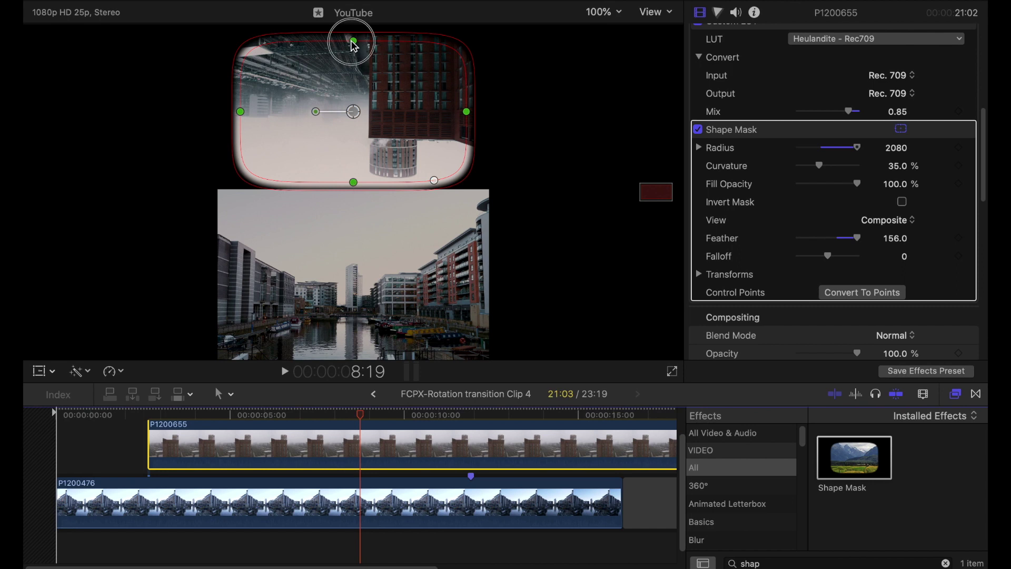
# Reshape the mask taller and wider, Curvature 19.1%, raised slightly, with Feather 222.6.
pyautogui.moveTo(353, 43); pyautogui.dragTo(354, 6)
pyautogui.moveTo(468, 115); pyautogui.dragTo(493, 114)
pyautogui.moveTo(378, 152); pyautogui.dragTo(376, 134)
pyautogui.moveTo(453, 201)
pyautogui.mouseDown()
pyautogui.moveTo(469, 200)
pyautogui.moveTo(449, 216)
pyautogui.mouseUp()
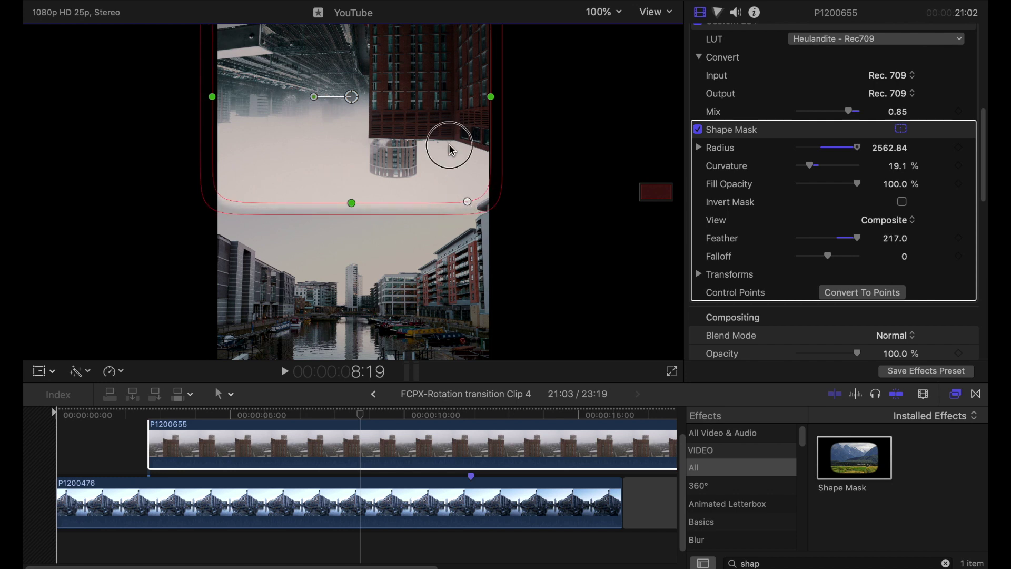
pyautogui.moveTo(451, 149); pyautogui.dragTo(450, 141)
pyautogui.moveTo(429, 210); pyautogui.dragTo(430, 212)
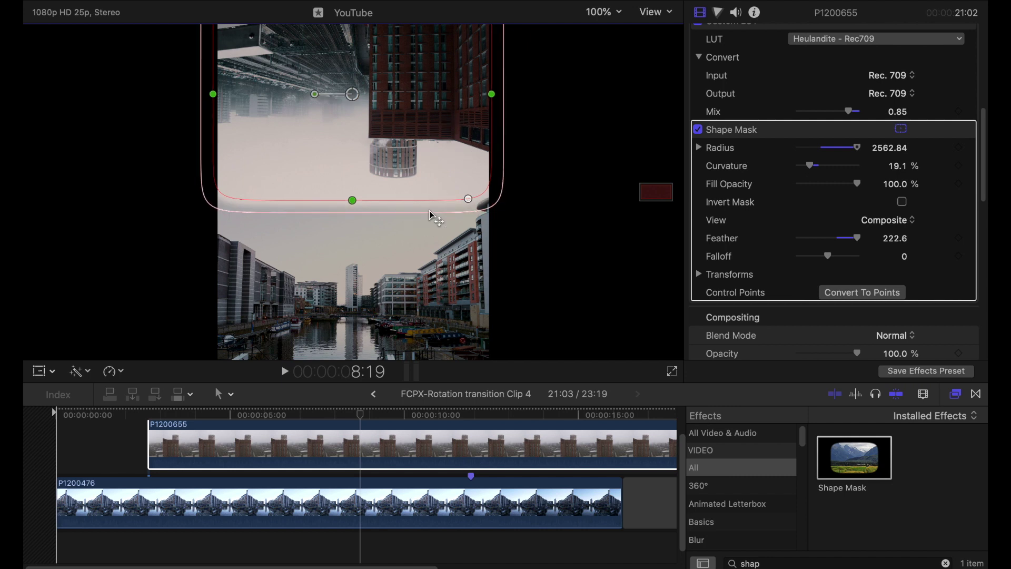
pyautogui.scroll(10, 759, 79)
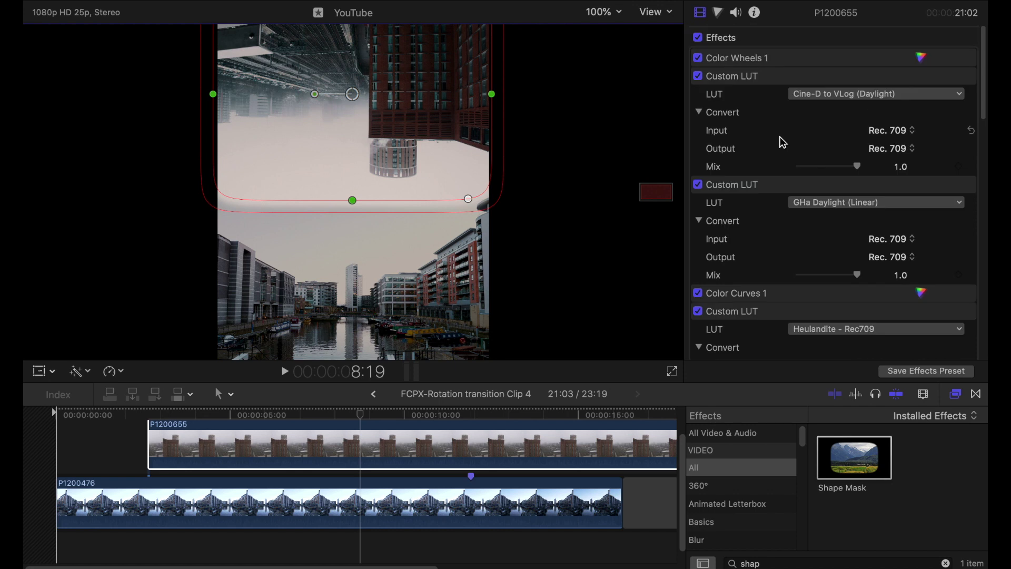
# Set the viewer zoom to 150% to inspect the feathered seam.
pyautogui.click(604, 12)
pyautogui.click(624, 98)
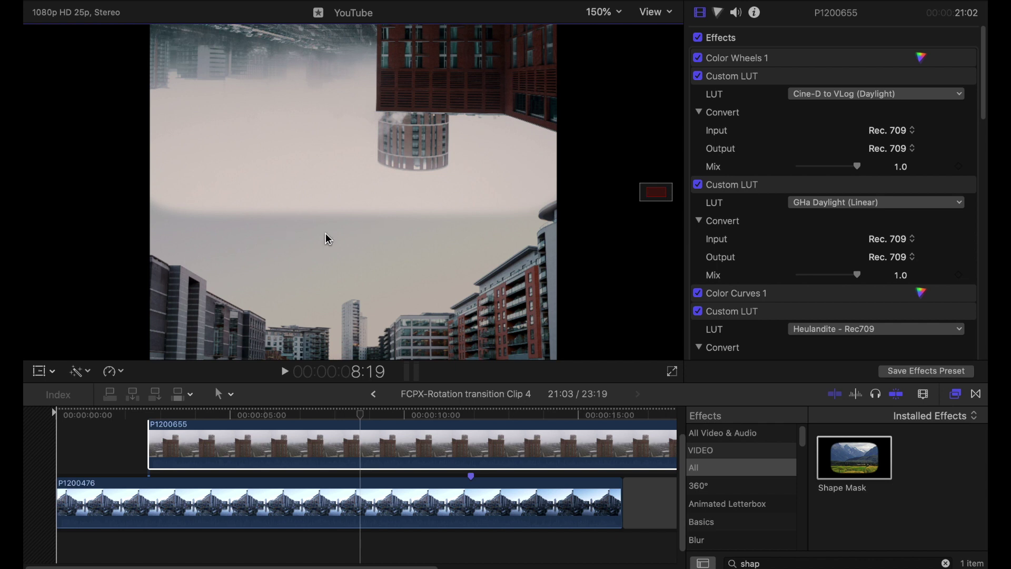
# Add a new Color Wheels correction with a Shape Mask to clip P1200476.
pyautogui.click(356, 510)
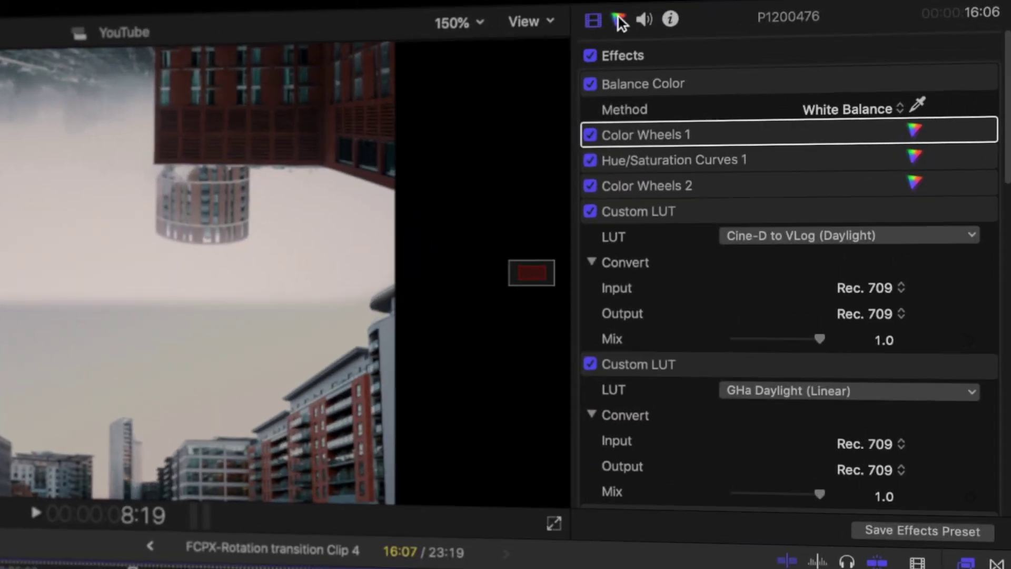
pyautogui.click(620, 22)
pyautogui.click(664, 60)
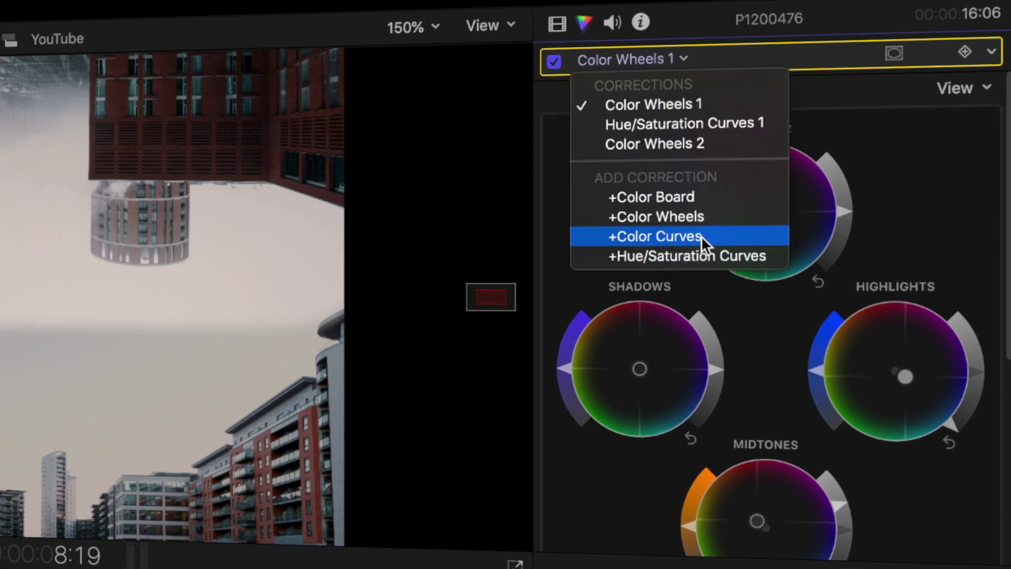
pyautogui.click(700, 216)
pyautogui.click(894, 53)
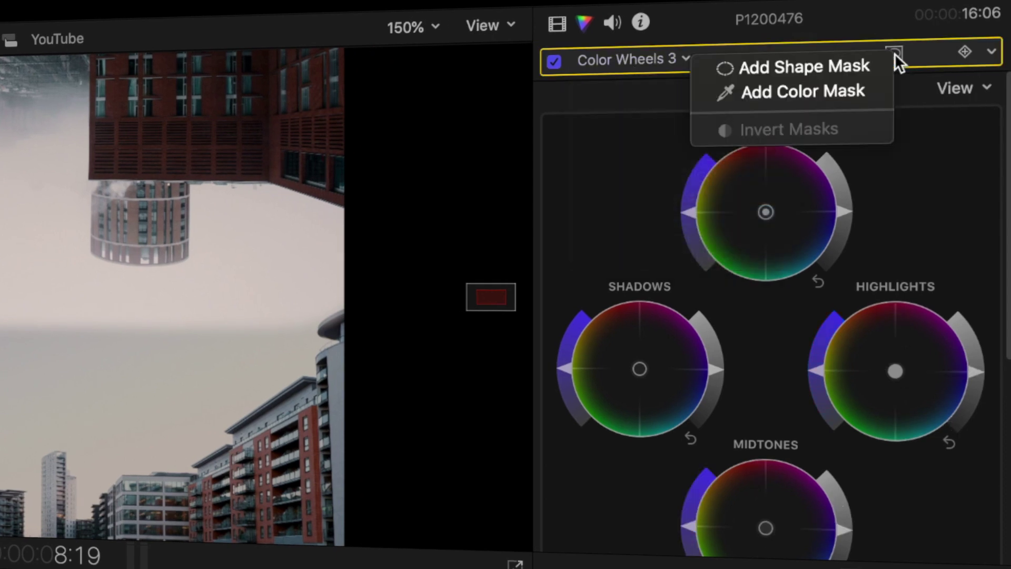
pyautogui.click(874, 66)
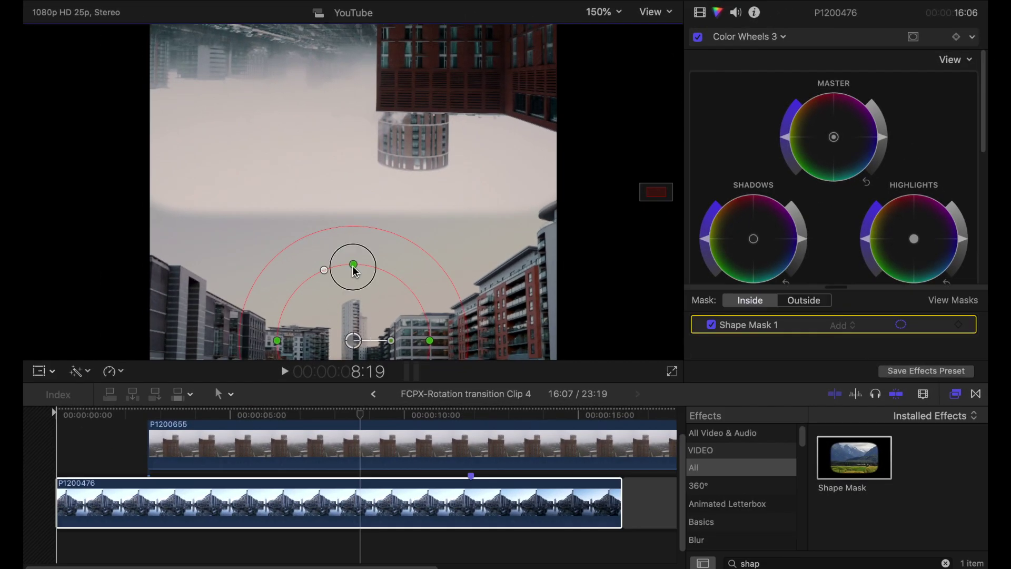
# Shape the mask into a wide, feathered rounded rectangle over the seam.
pyautogui.moveTo(71, 387); pyautogui.dragTo(70, 192)
pyautogui.moveTo(350, 129); pyautogui.dragTo(351, 128)
pyautogui.moveTo(278, 136); pyautogui.dragTo(178, 135)
pyautogui.moveTo(286, 64); pyautogui.dragTo(236, 61)
pyautogui.moveTo(178, 135); pyautogui.dragTo(127, 136)
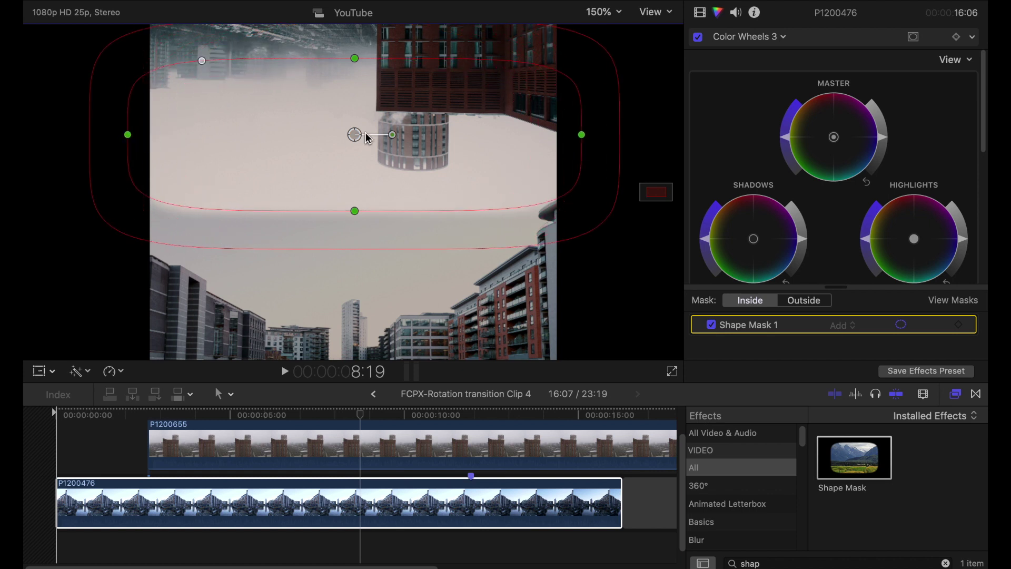
pyautogui.moveTo(350, 135); pyautogui.dragTo(350, 138)
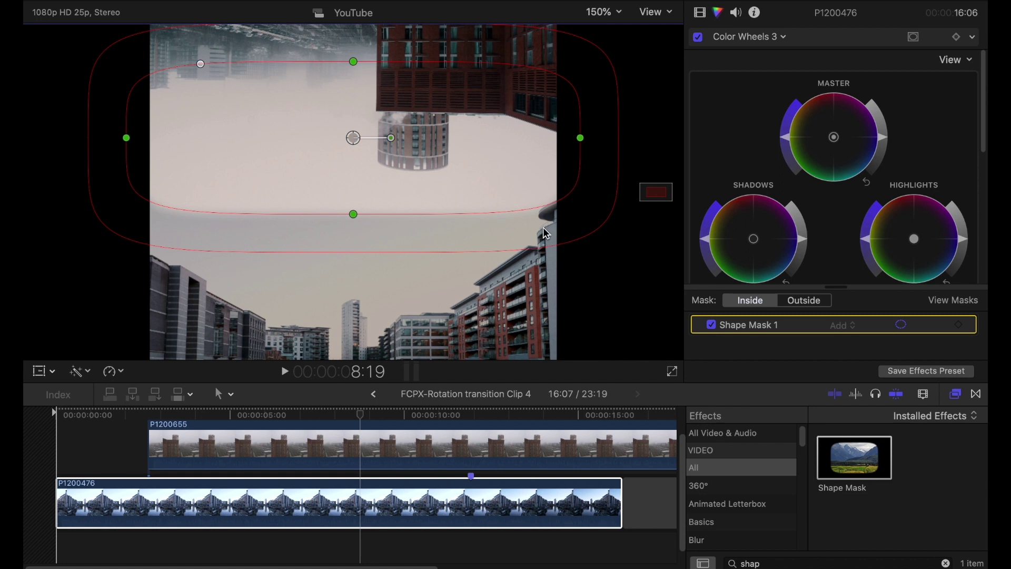
pyautogui.moveTo(547, 239); pyautogui.dragTo(556, 245)
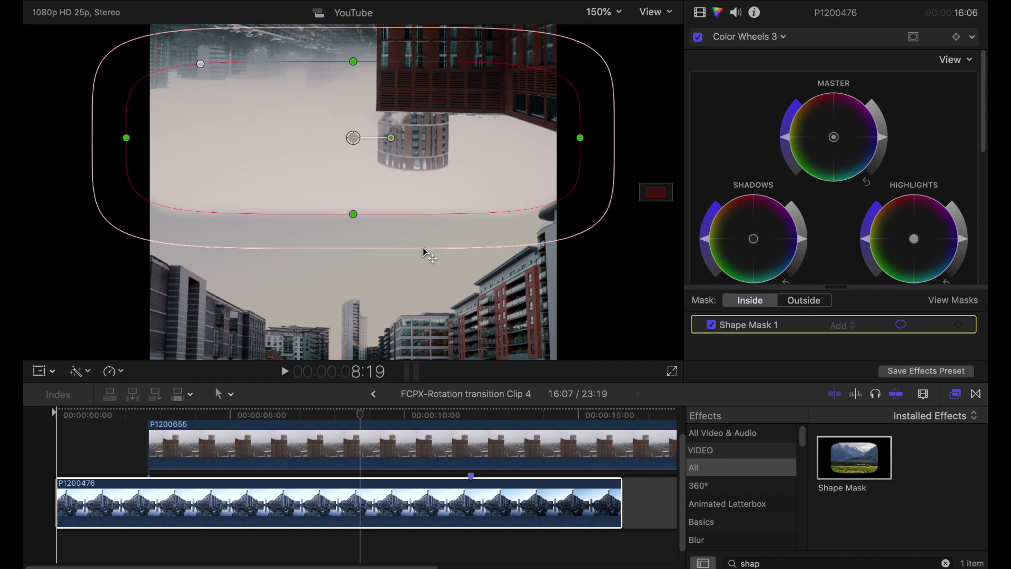
# Lower the masked correction's Temperature to 5512 and slightly brighten the Highlights.
pyautogui.click(961, 218)
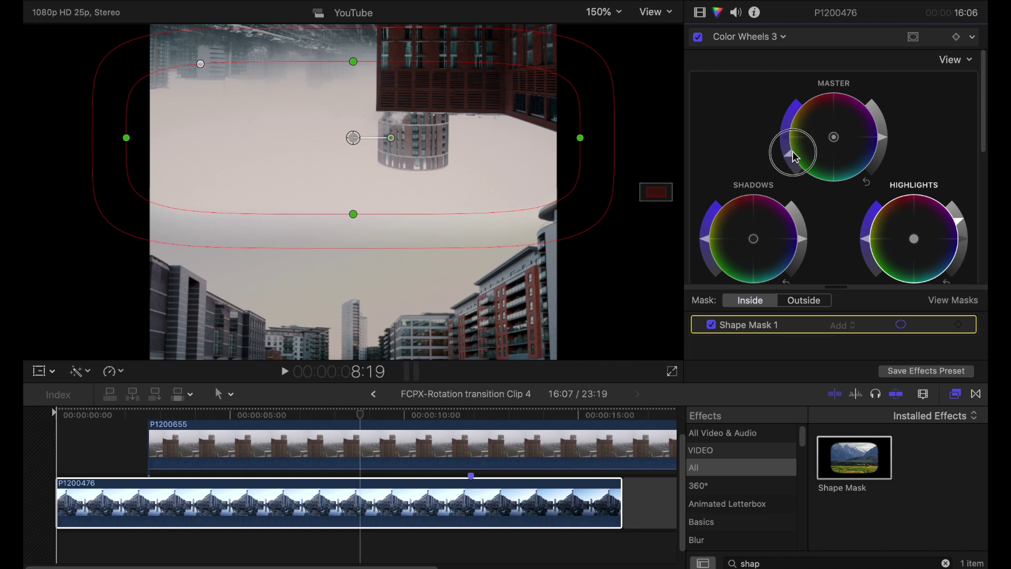
pyautogui.scroll(-8, 871, 184)
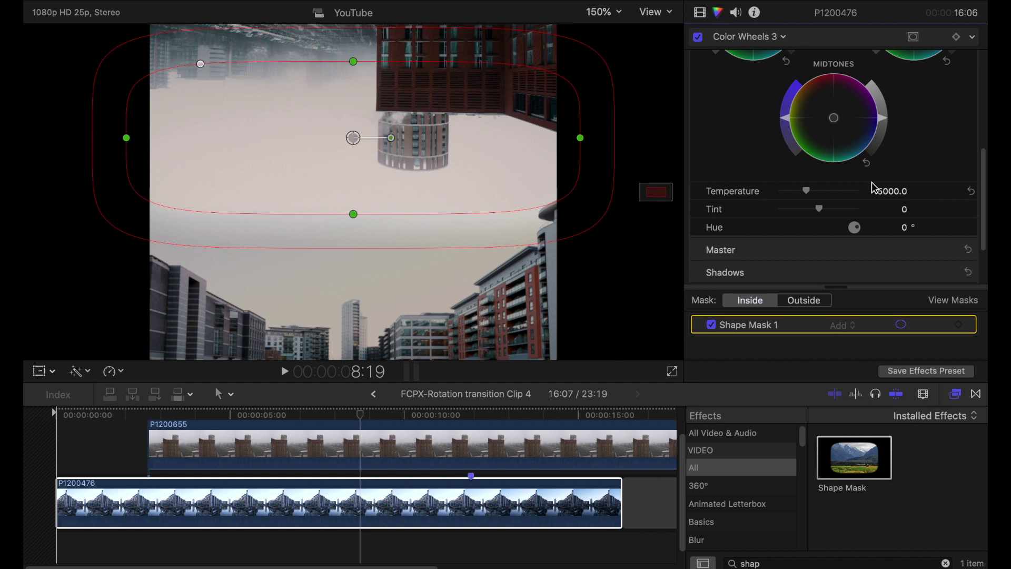
pyautogui.moveTo(818, 195); pyautogui.dragTo(811, 191)
pyautogui.scroll(5, 811, 191)
pyautogui.scroll(2, 812, 191)
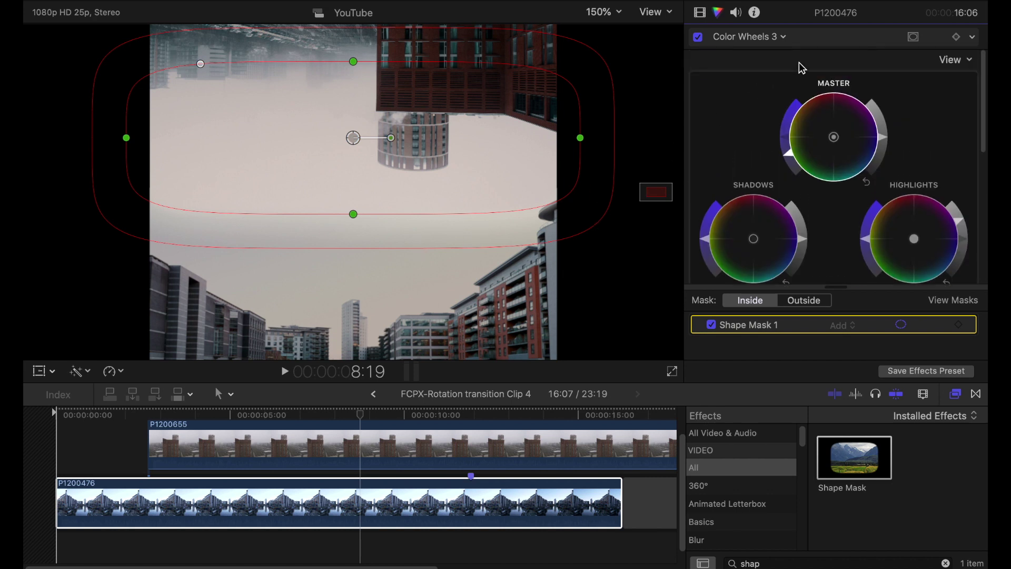
pyautogui.click(840, 35)
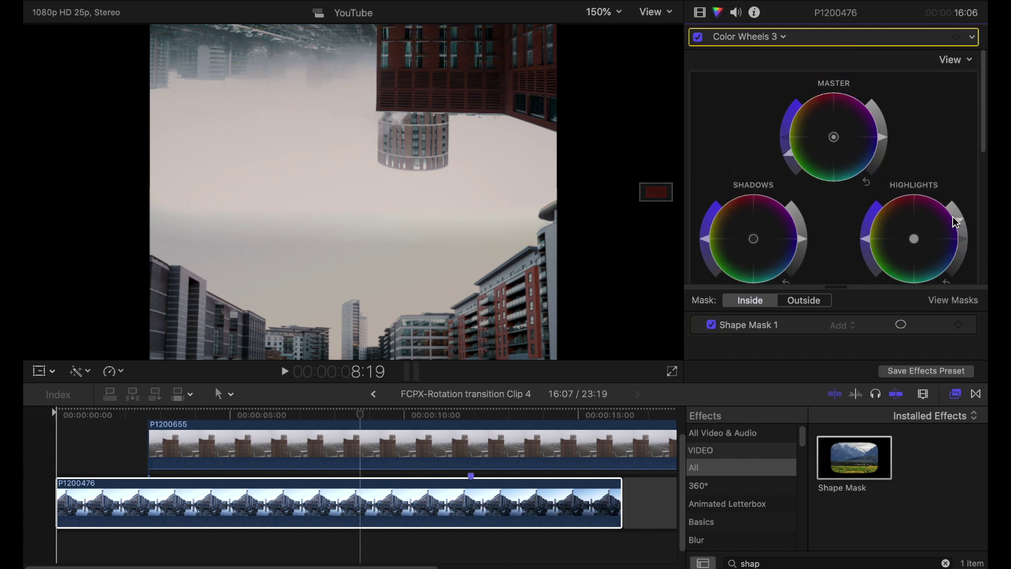
pyautogui.moveTo(963, 226); pyautogui.dragTo(954, 215)
pyautogui.scroll(-10, 953, 215)
pyautogui.scroll(10, 818, 105)
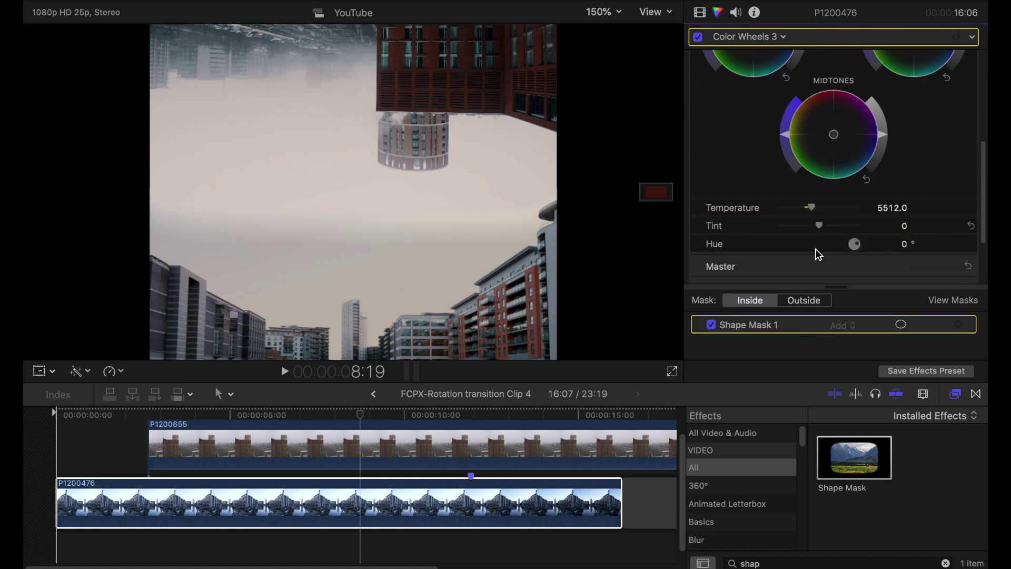
pyautogui.click(819, 38)
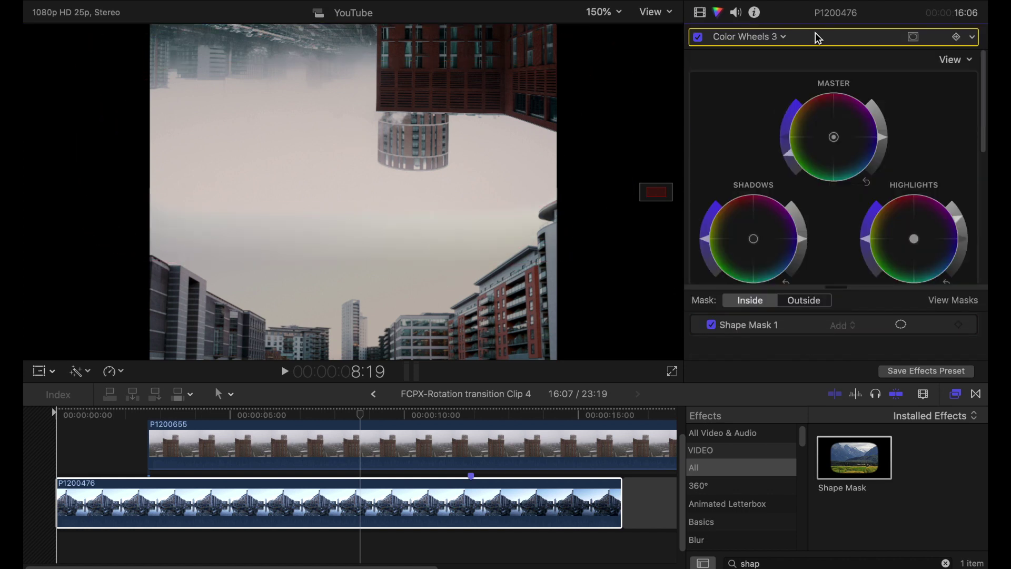
pyautogui.click(447, 208)
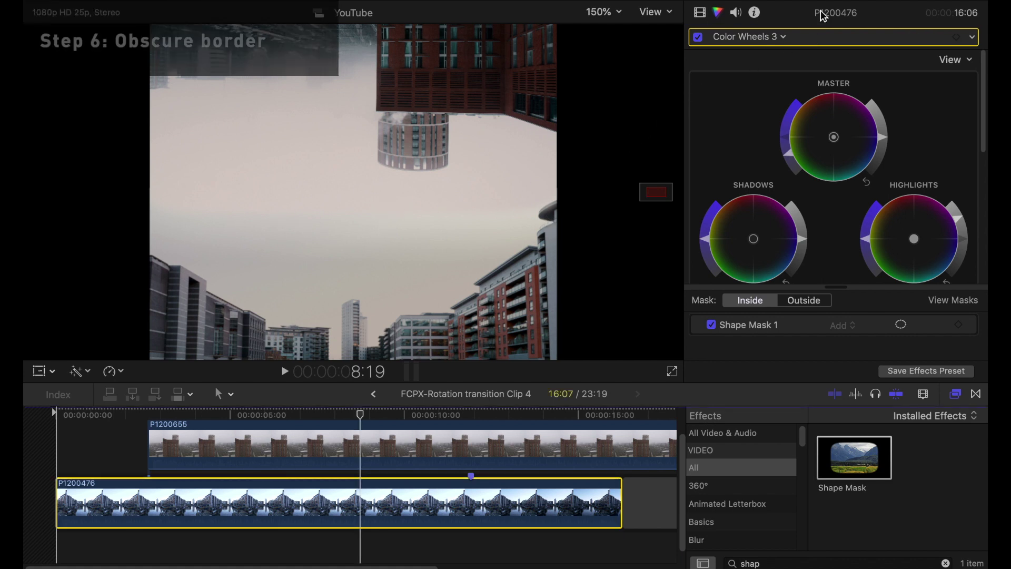
# Place the Clouds generator from Backgrounds above both city clips and fit the viewer.
pyautogui.press('alt+super+1')
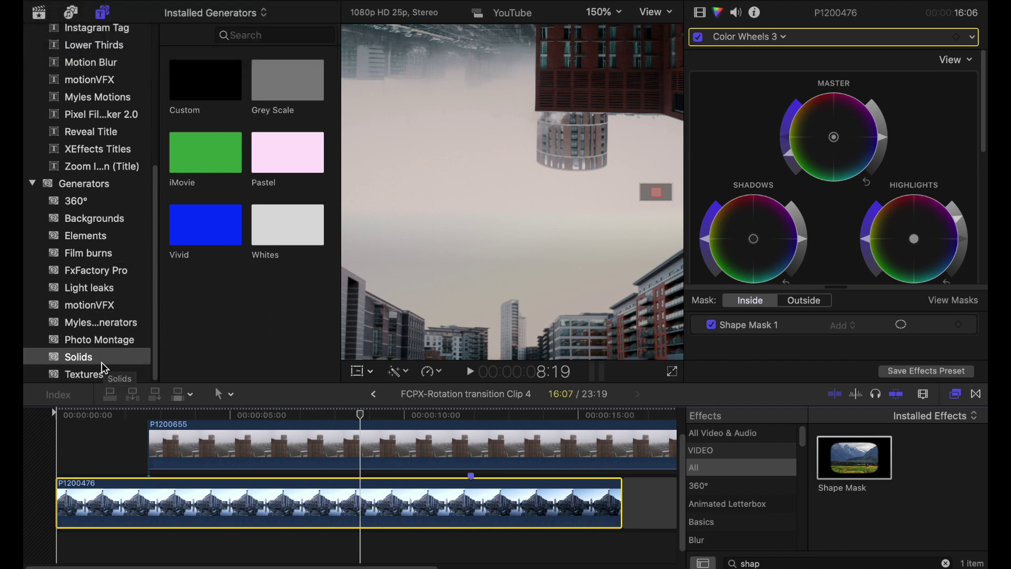
pyautogui.click(100, 218)
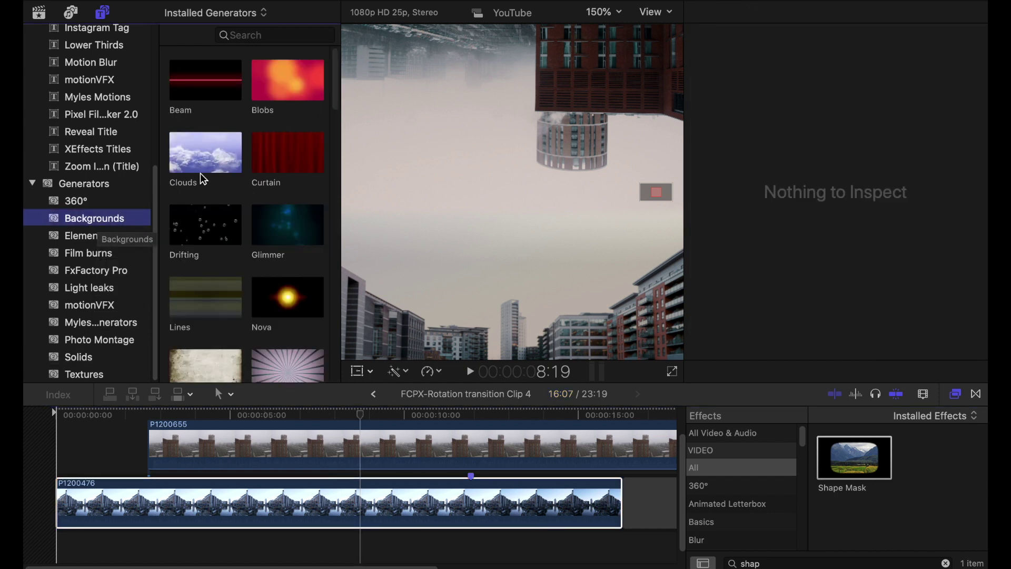
pyautogui.click(215, 172)
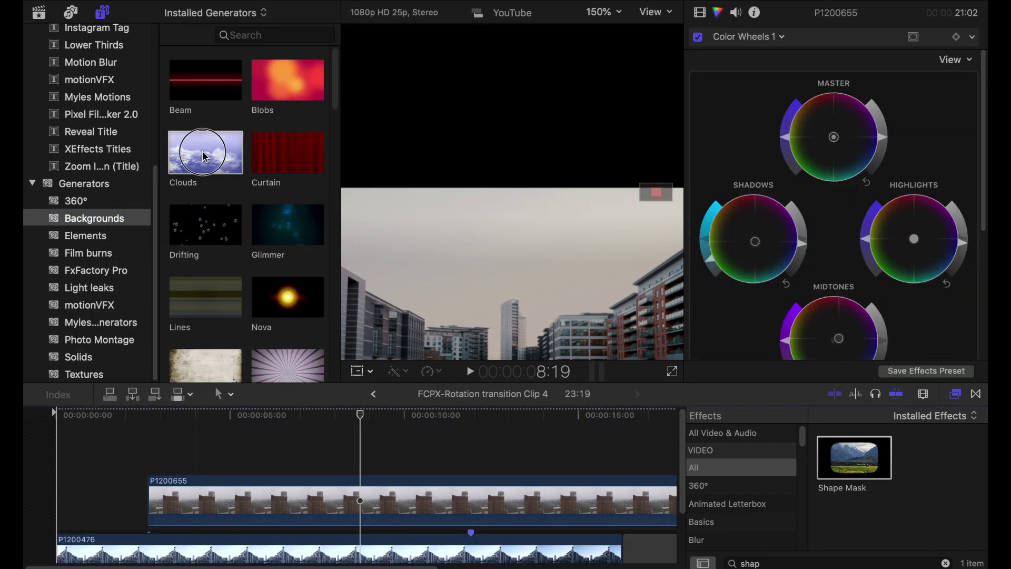
pyautogui.moveTo(205, 158); pyautogui.dragTo(124, 438)
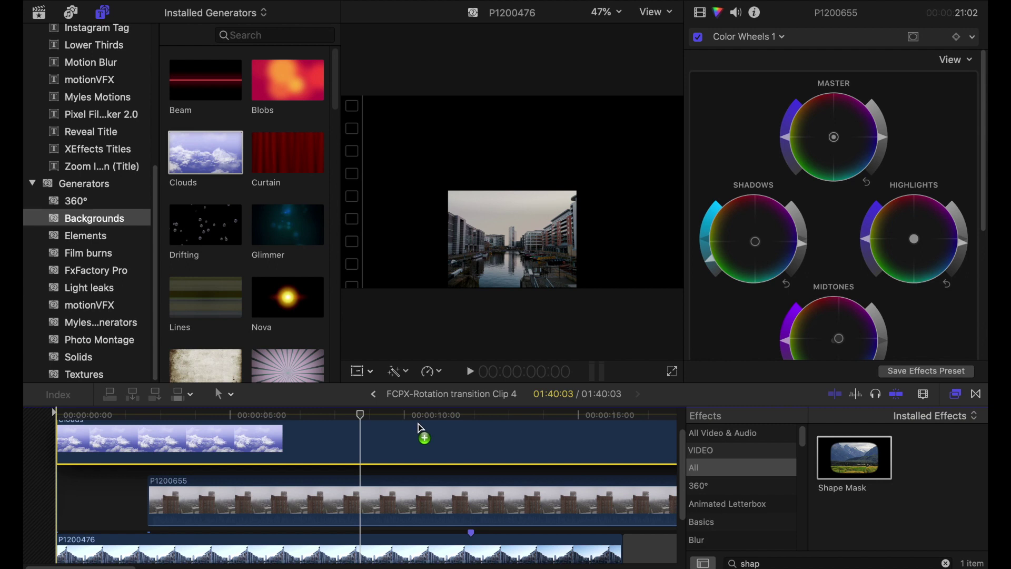
pyautogui.press('super+ctrl+1')
pyautogui.click(595, 11)
pyautogui.click(601, 22)
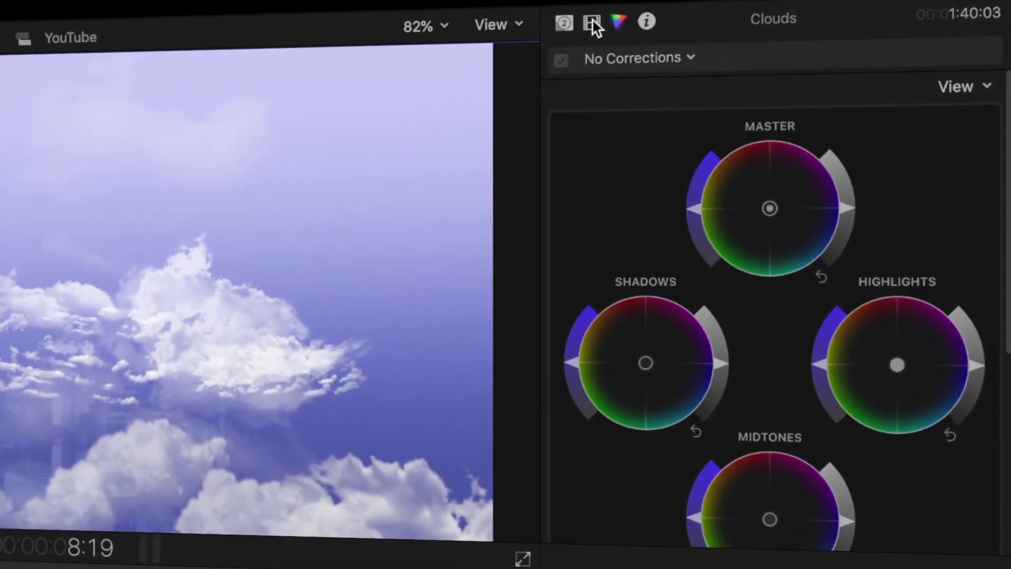
# In the Generator inspector, zero Track, Dolly and Haze, then set Clouds 9.28, Random Pattern 4.45.
pyautogui.click(564, 23)
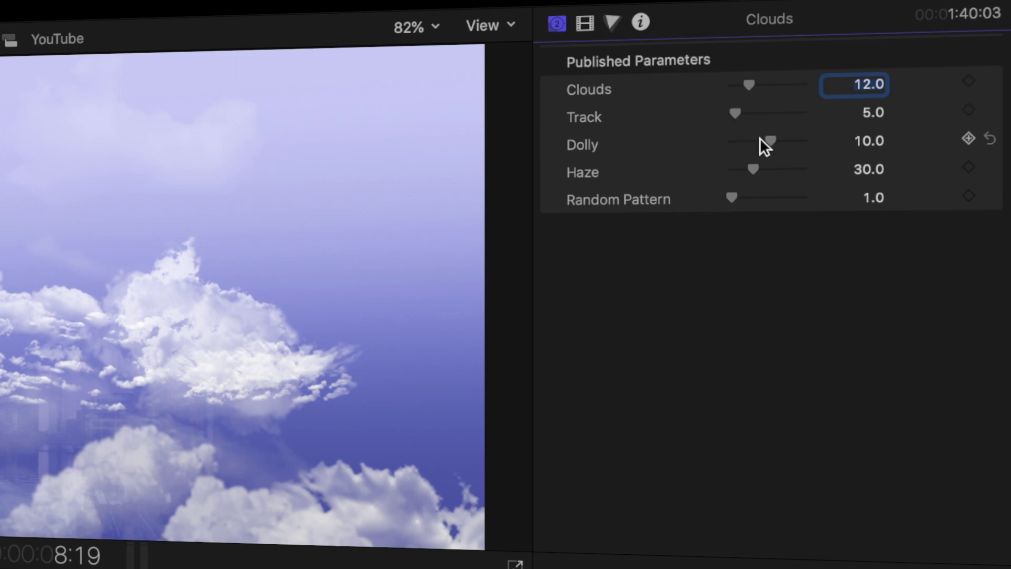
pyautogui.moveTo(739, 110); pyautogui.dragTo(730, 112)
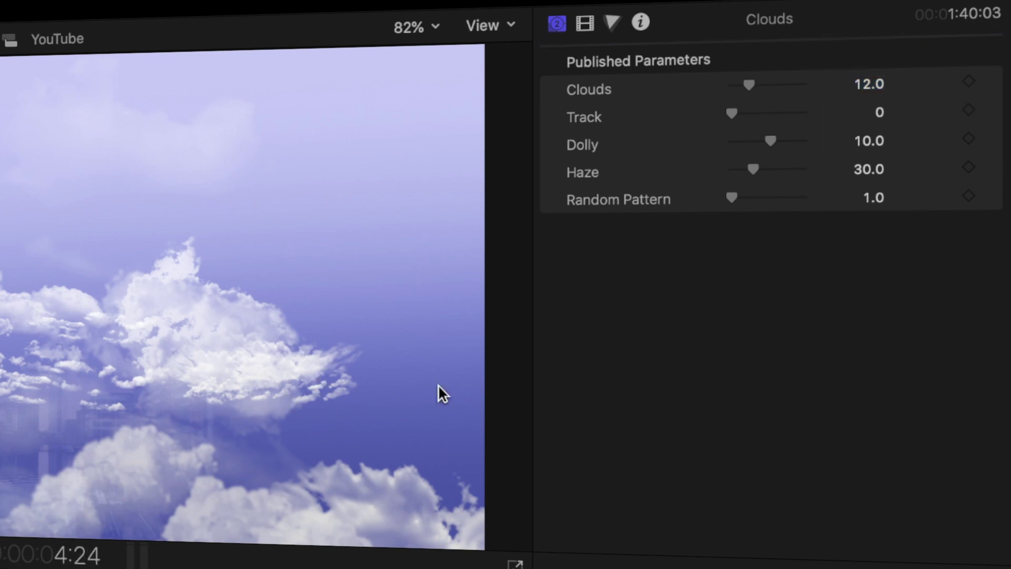
pyautogui.click(864, 141)
pyautogui.write('0')
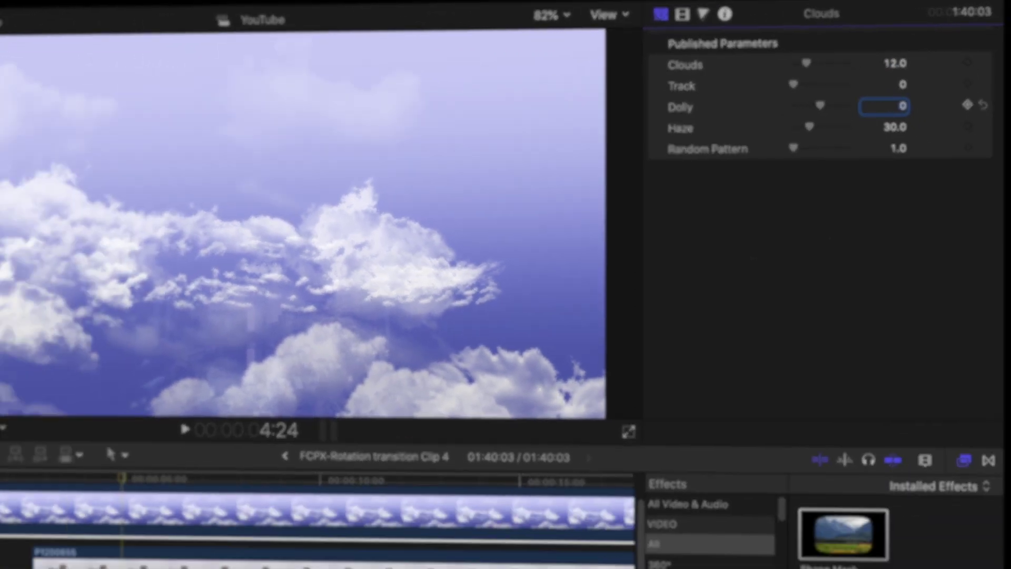
pyautogui.moveTo(810, 131); pyautogui.dragTo(729, 123)
pyautogui.moveTo(820, 130); pyautogui.dragTo(827, 130)
pyautogui.moveTo(824, 56); pyautogui.dragTo(821, 55)
pyautogui.moveTo(826, 131); pyautogui.dragTo(832, 129)
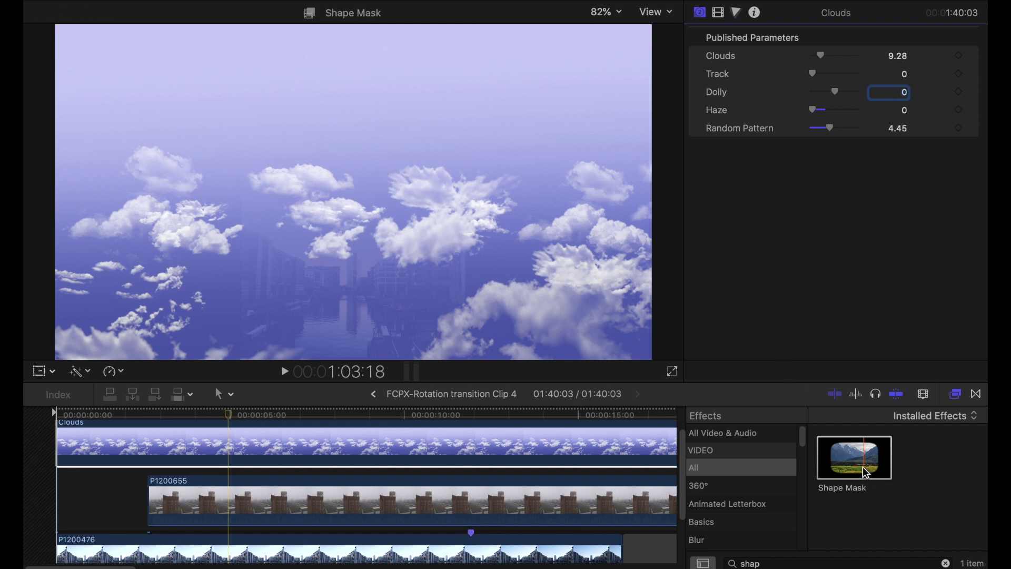
# Apply a Shape Mask to the Clouds generator and pull its bottom edge up.
pyautogui.moveTo(860, 459); pyautogui.dragTo(611, 447)
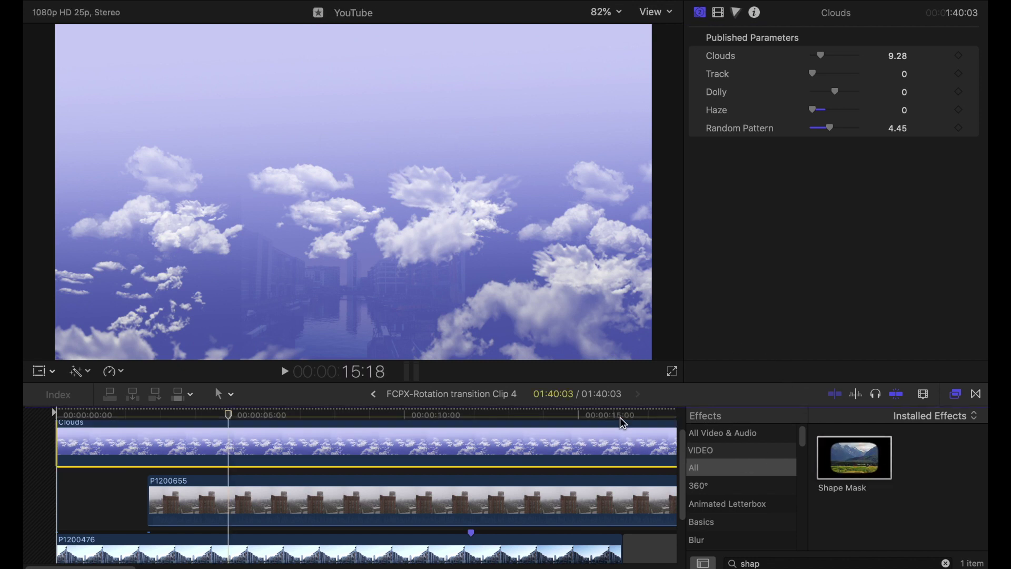
pyautogui.click(722, 13)
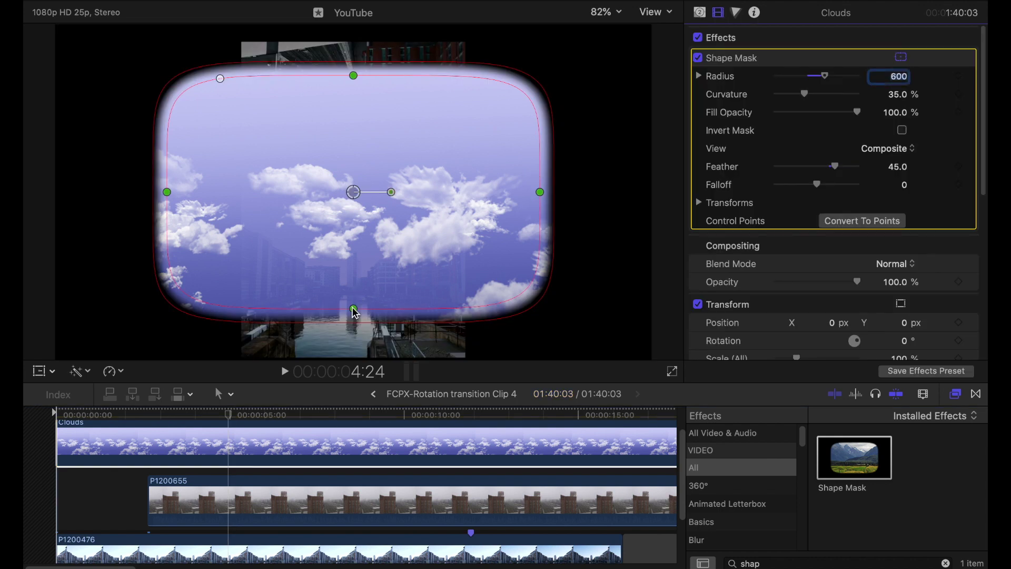
pyautogui.moveTo(354, 311); pyautogui.dragTo(350, 238)
# Scale the Clouds layer to 80% and squeeze its mask into a thin strip.
pyautogui.scroll(-2, 884, 227)
pyautogui.scroll(-5, 884, 227)
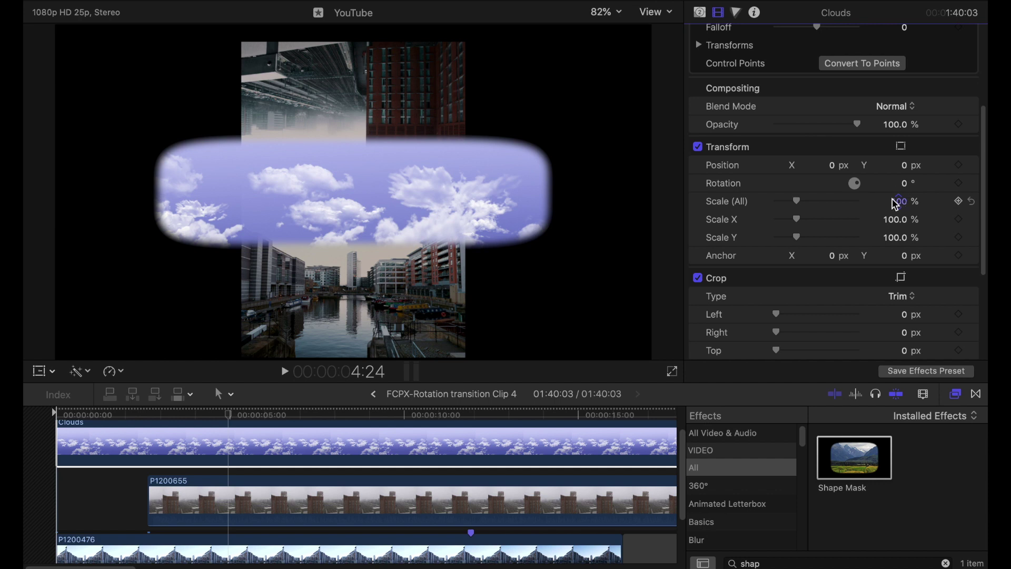
pyautogui.write('80')
pyautogui.press('Return')
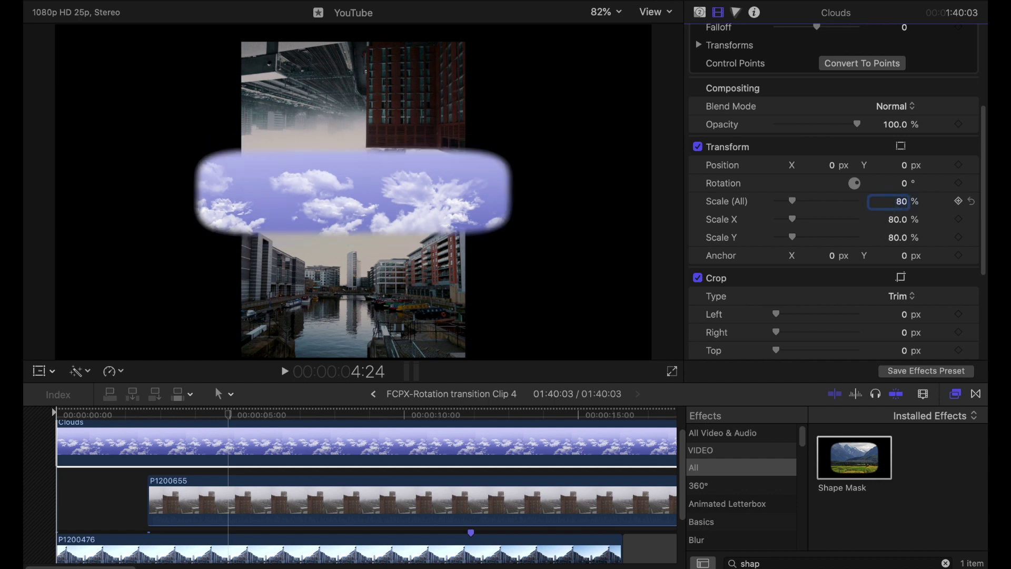
pyautogui.scroll(6, 771, 177)
pyautogui.click(361, 223)
pyautogui.moveTo(354, 227); pyautogui.dragTo(352, 207)
pyautogui.hotkey('shift', 't')
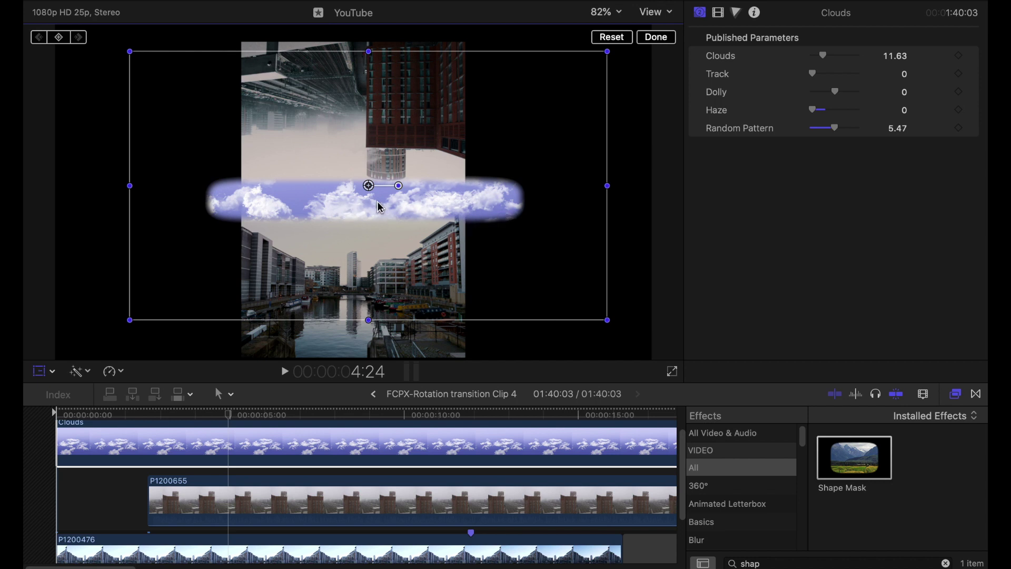
# Finish the on-screen transform adjustment of the Clouds layer.
pyautogui.click(657, 37)
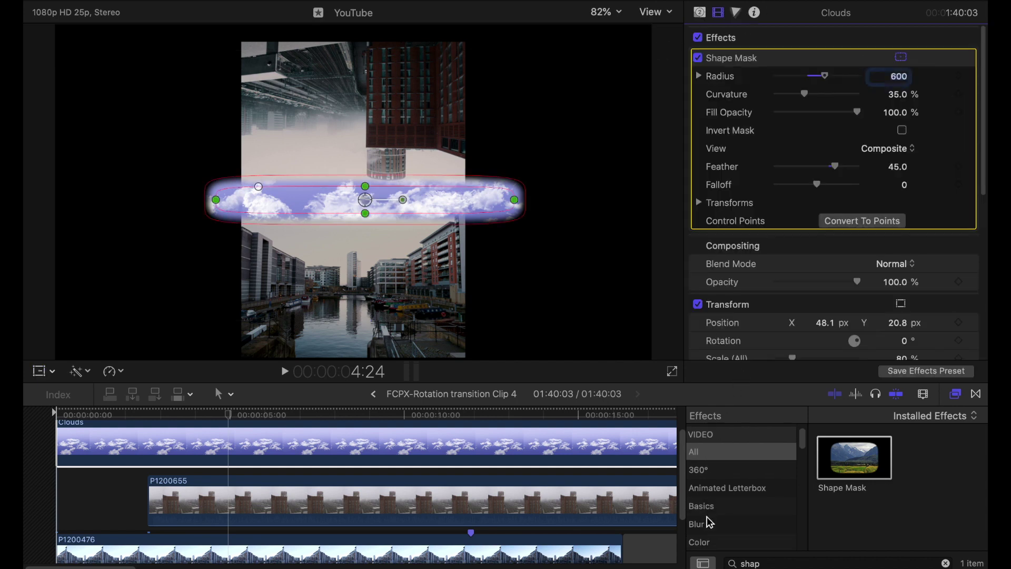
pyautogui.scroll(-10, 708, 521)
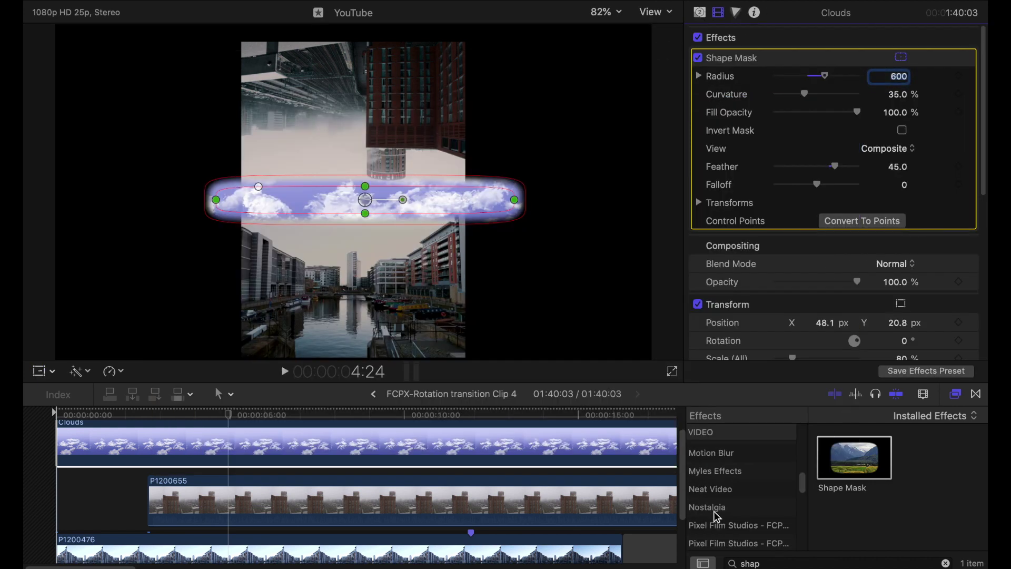
pyautogui.scroll(5, 725, 485)
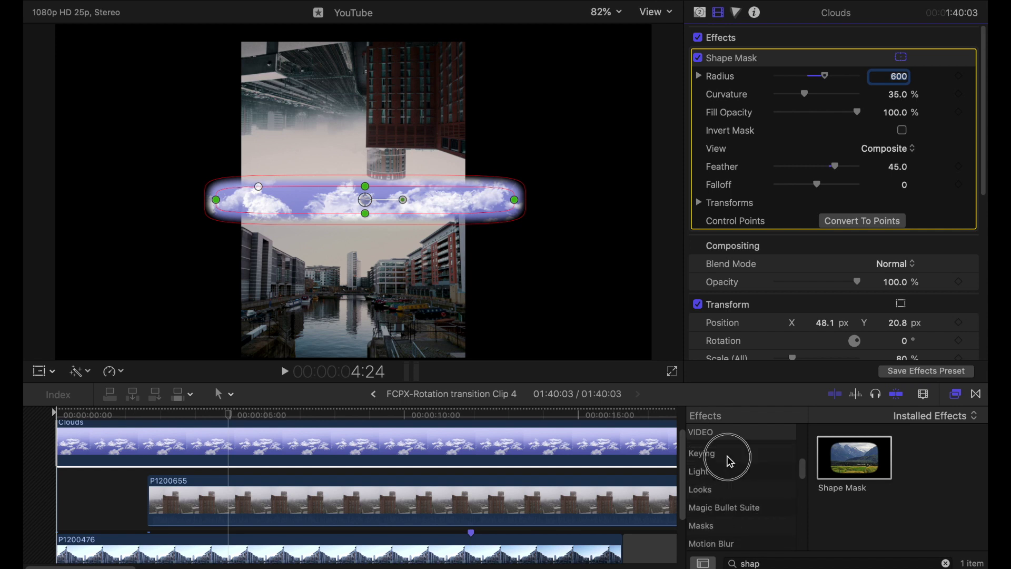
# Apply Luma Keyer to the Clouds clip and tune its luma range so only white clouds remain.
pyautogui.click(727, 454)
pyautogui.click(942, 563)
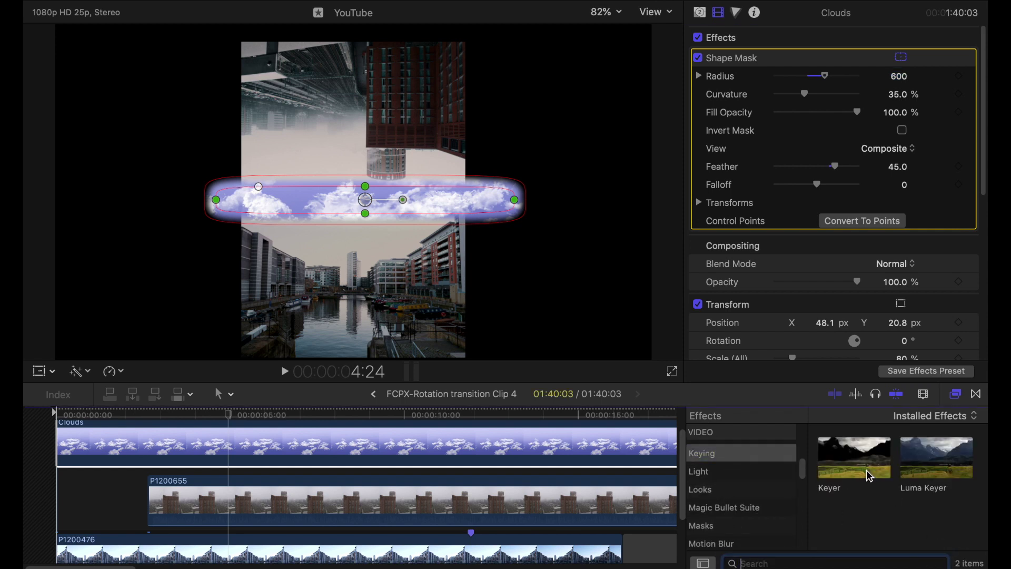
pyautogui.moveTo(933, 458); pyautogui.dragTo(593, 447)
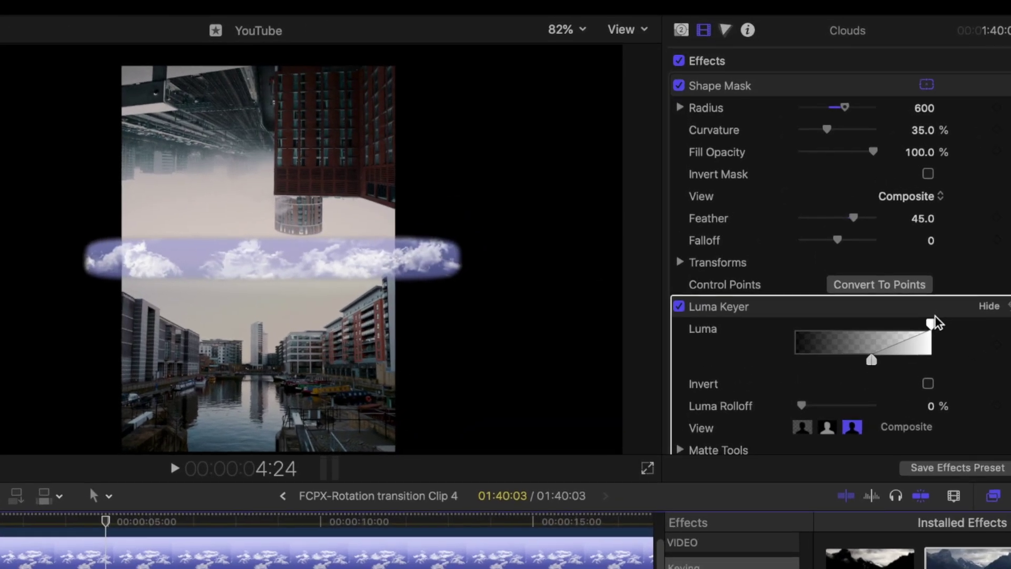
pyautogui.moveTo(935, 318); pyautogui.dragTo(868, 323)
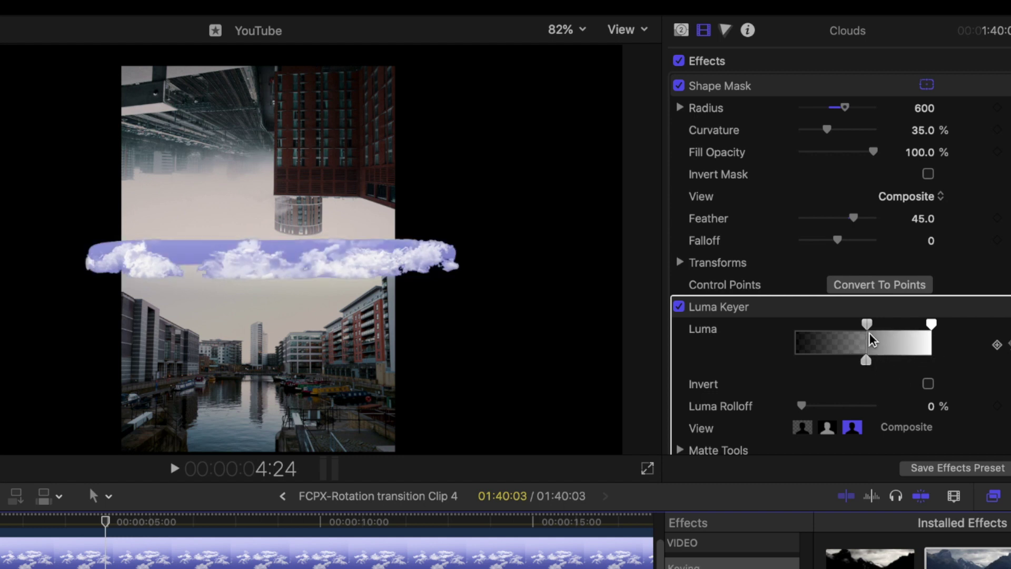
pyautogui.moveTo(868, 331); pyautogui.dragTo(893, 333)
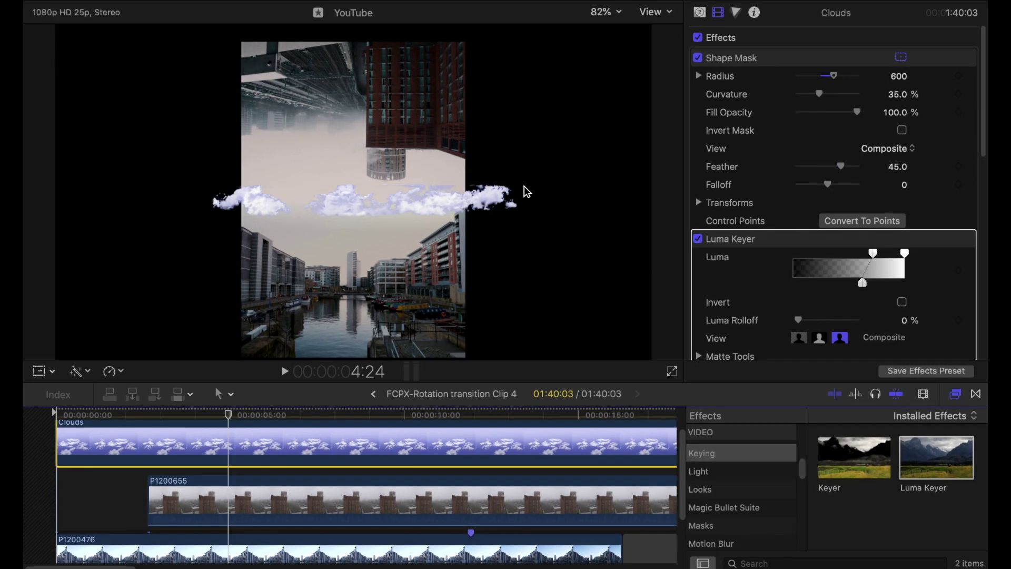
pyautogui.moveTo(864, 283); pyautogui.dragTo(875, 284)
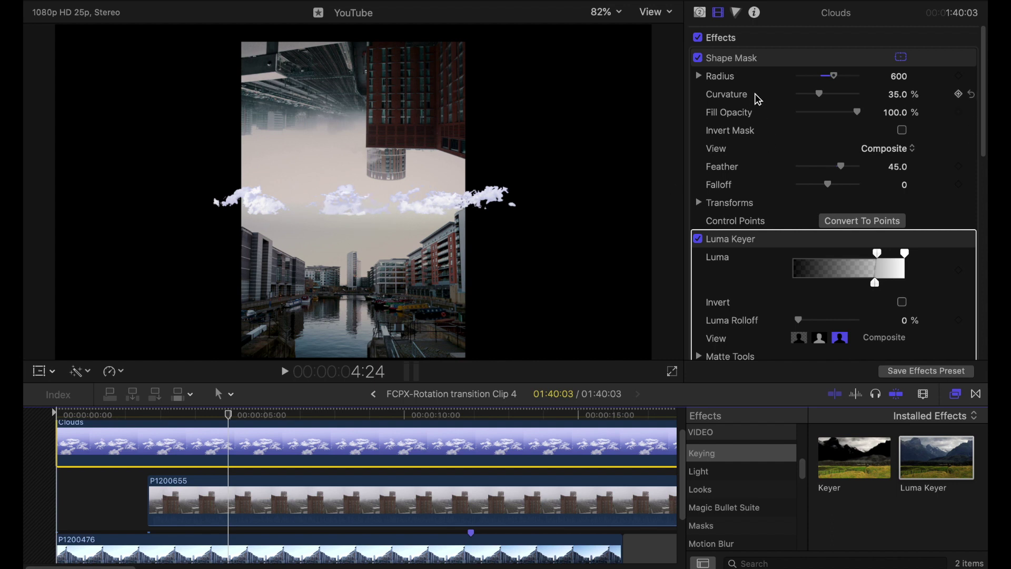
# Add a Color Wheels 1 correction to the Clouds layer via the Master wheel.
pyautogui.press('super+6')
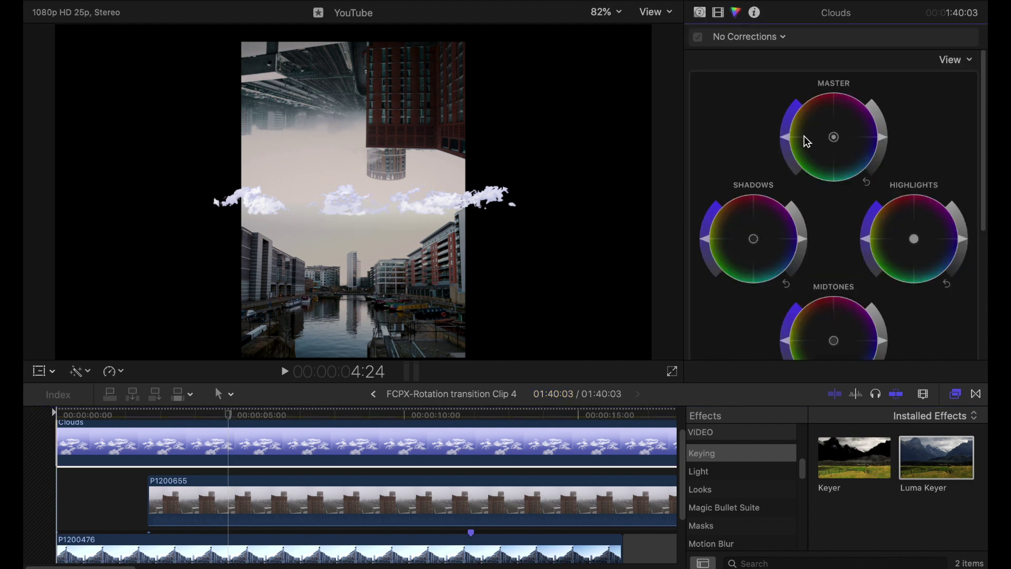
pyautogui.click(835, 137)
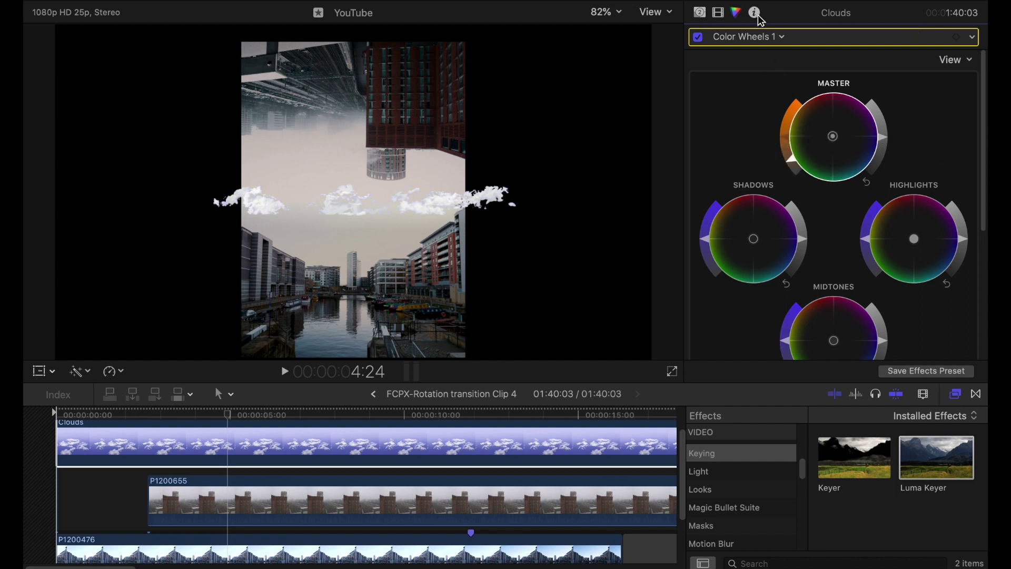
pyautogui.click(718, 12)
pyautogui.scroll(-5, 832, 190)
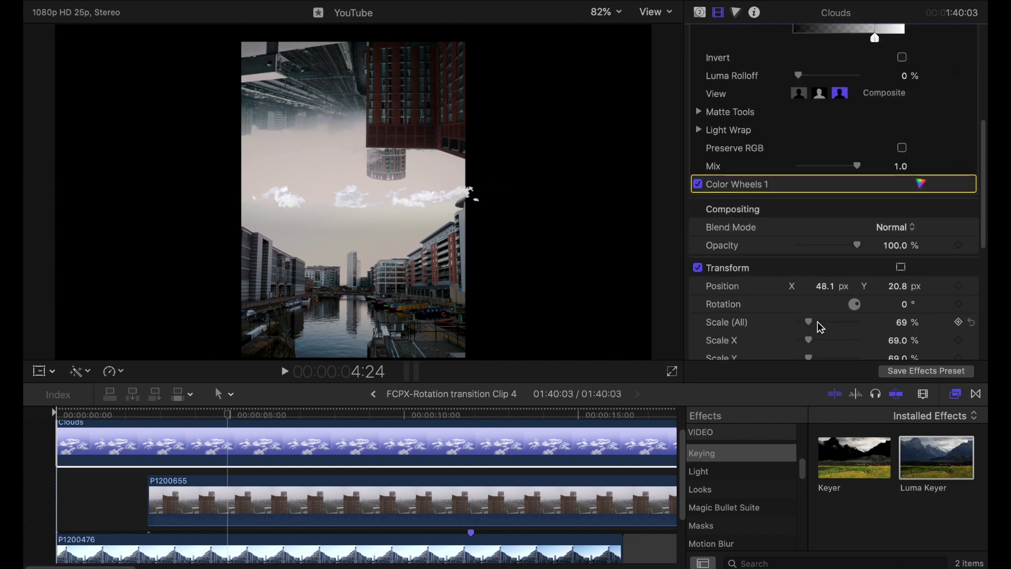
pyautogui.click(699, 12)
pyautogui.moveTo(825, 55); pyautogui.dragTo(718, 57)
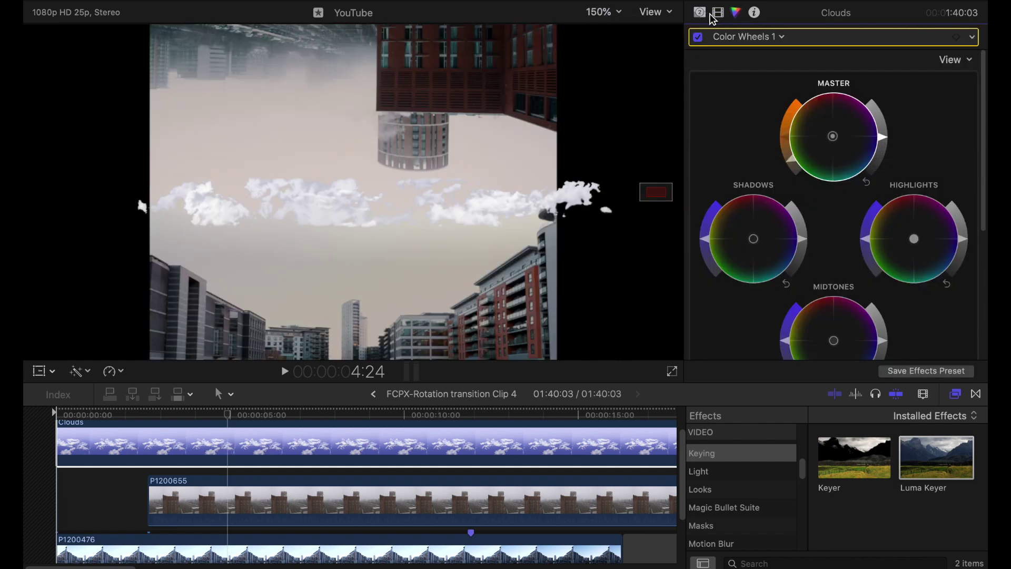
# Set the Clouds layer's opacity to 50%.
pyautogui.press('super+6')
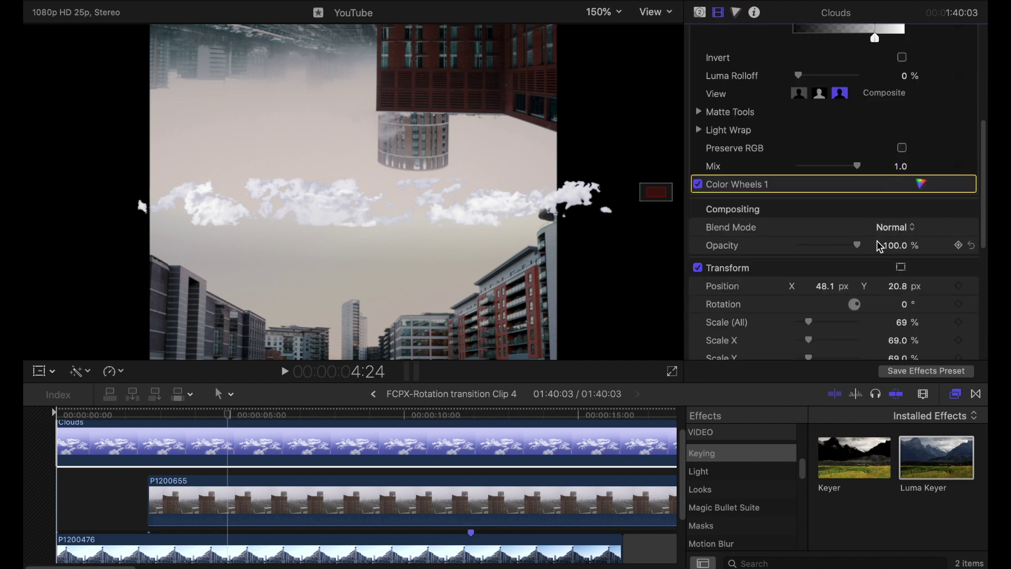
pyautogui.click(891, 248)
pyautogui.write('50')
pyautogui.press('Return')
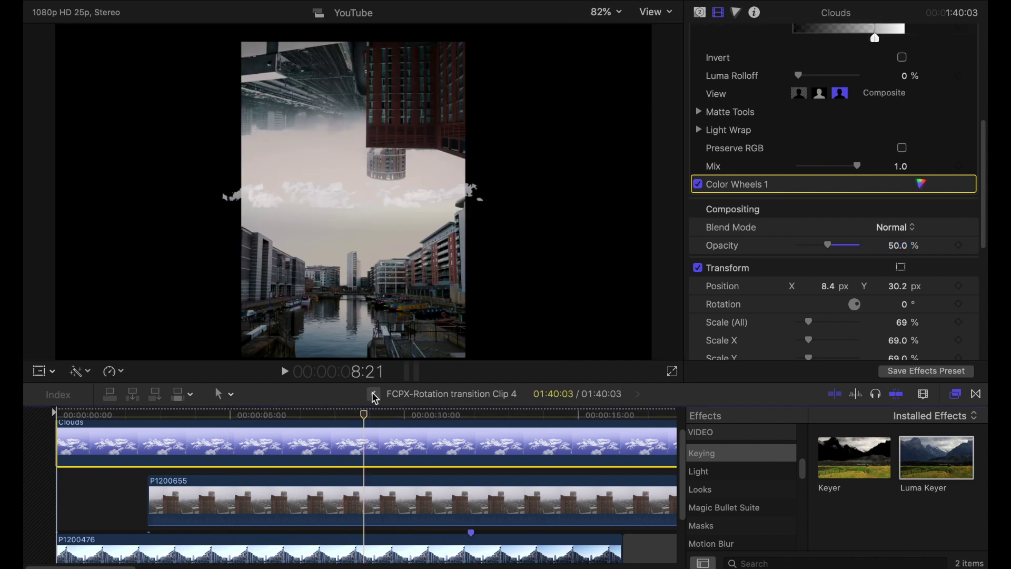
# Return to the main project, select Clip 4 and move the playhead to 1:42:12.
pyautogui.click(374, 395)
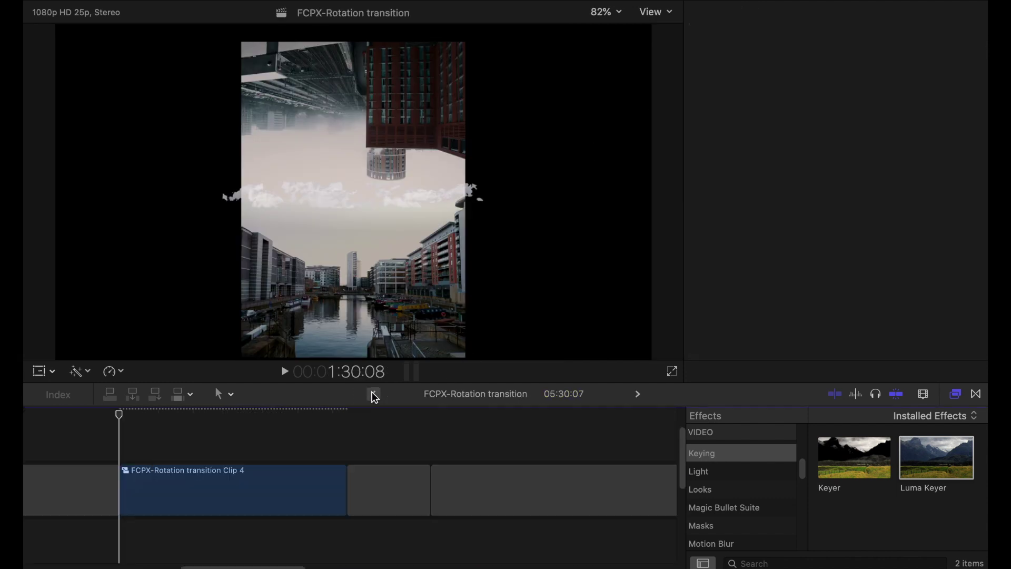
pyautogui.click(213, 501)
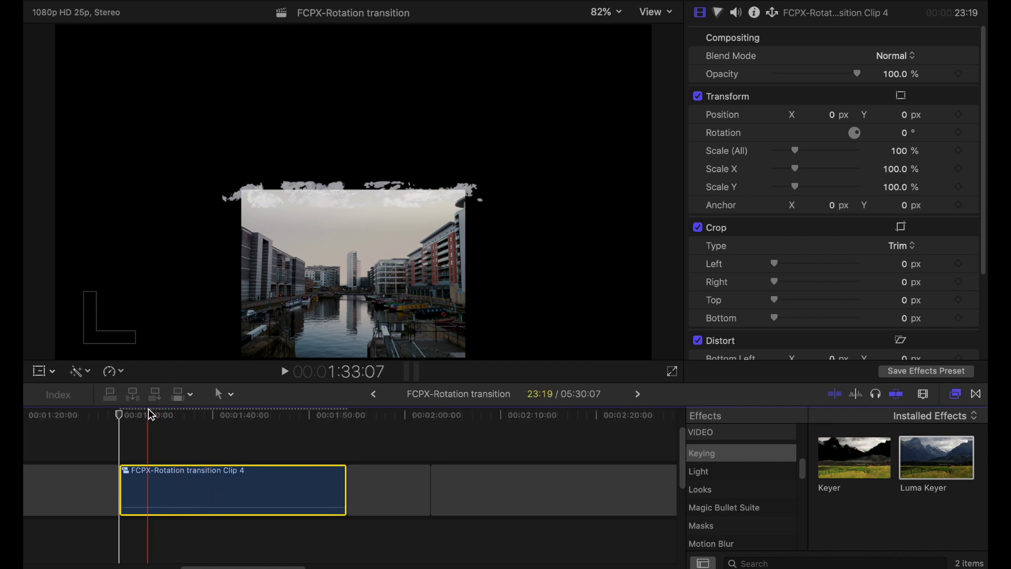
pyautogui.moveTo(147, 410); pyautogui.dragTo(200, 418)
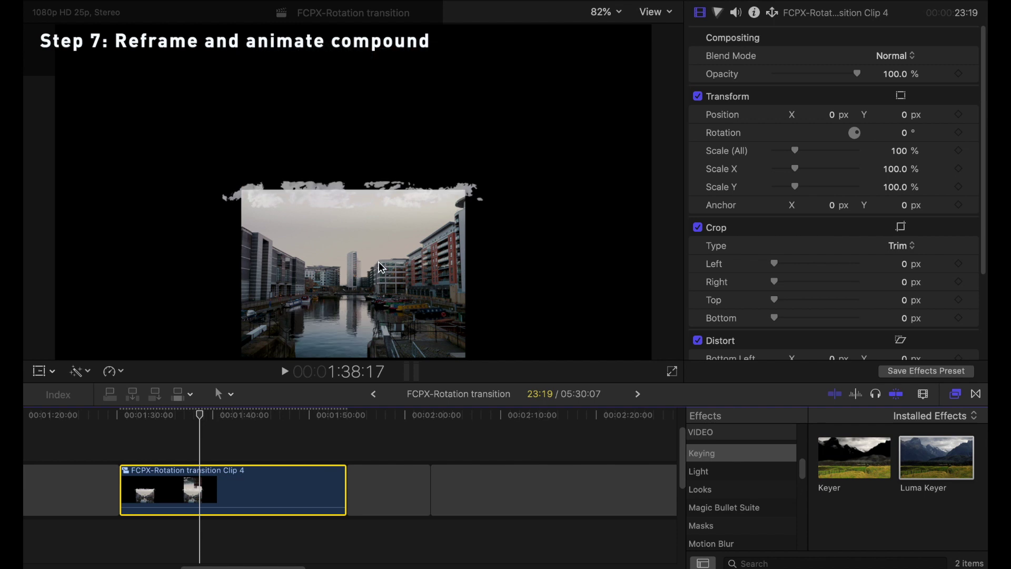
pyautogui.moveTo(262, 413); pyautogui.dragTo(292, 416)
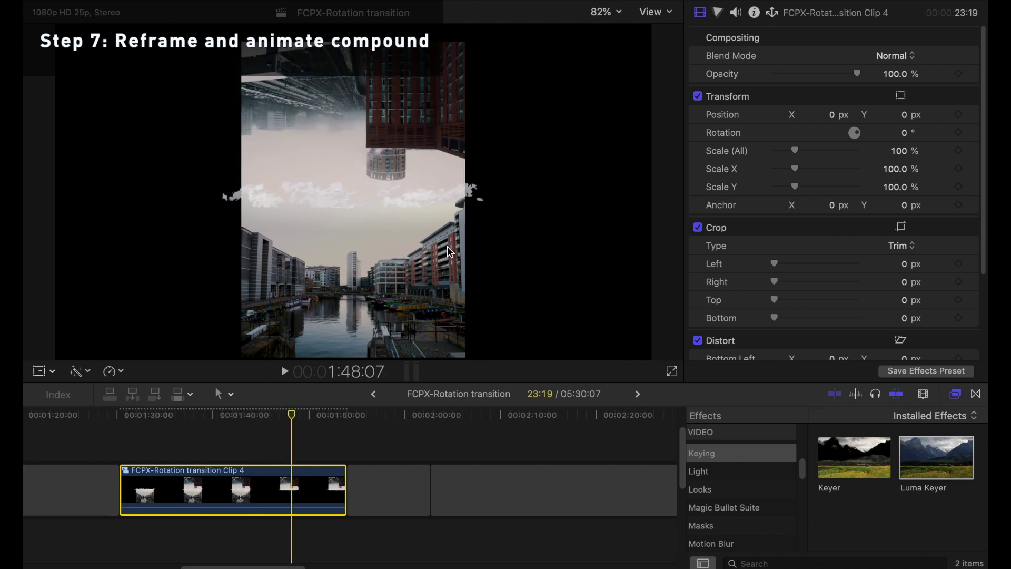
pyautogui.click(236, 415)
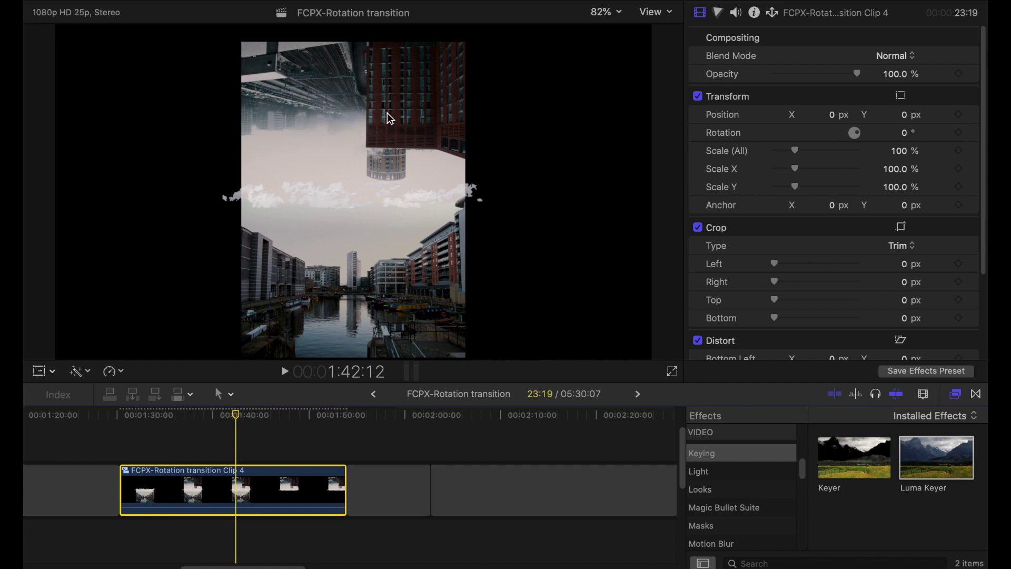
# Scale Clip 4 to 267% and shift its Position Y to 563.0 px.
pyautogui.moveTo(795, 150); pyautogui.dragTo(858, 151)
pyautogui.click(904, 116)
pyautogui.press('Return')
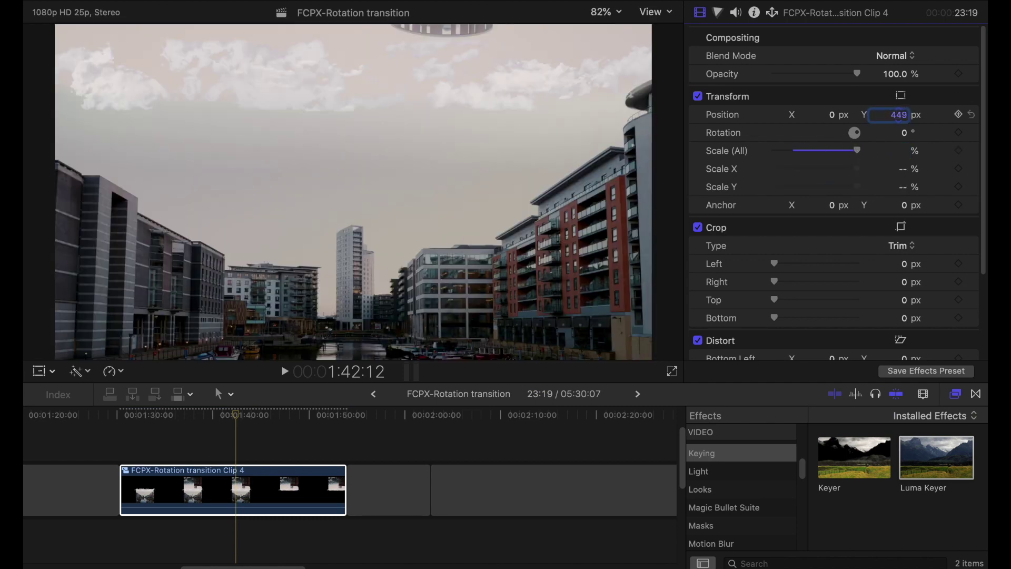
pyautogui.moveTo(899, 115); pyautogui.dragTo(899, 119)
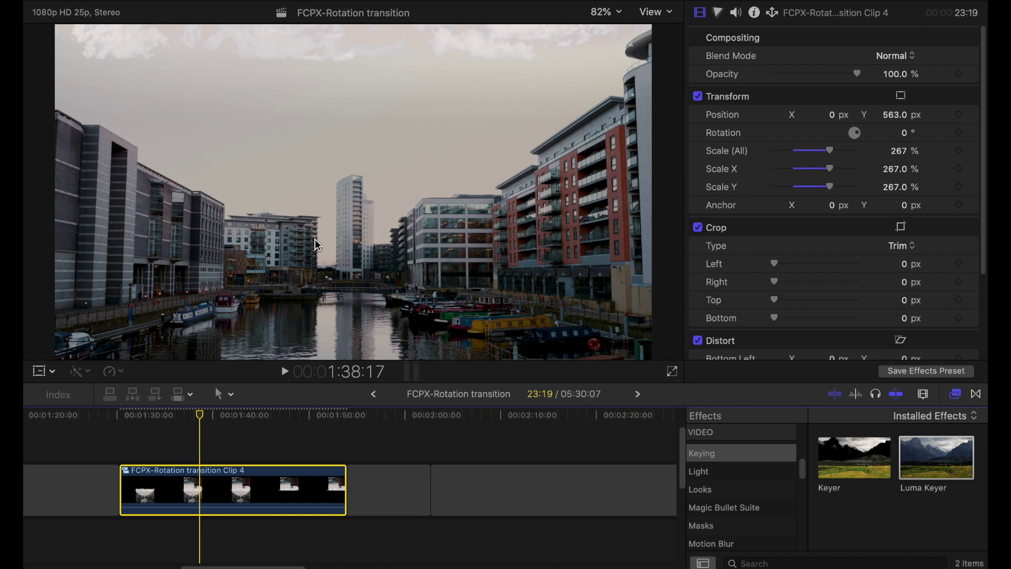
# Keyframe Clip 4's Position Y from 563.0 px at its start to a negative value at 1:45:00.
pyautogui.moveTo(150, 414)
pyautogui.mouseDown()
pyautogui.moveTo(132, 414)
pyautogui.moveTo(260, 417)
pyautogui.moveTo(152, 416)
pyautogui.mouseUp()
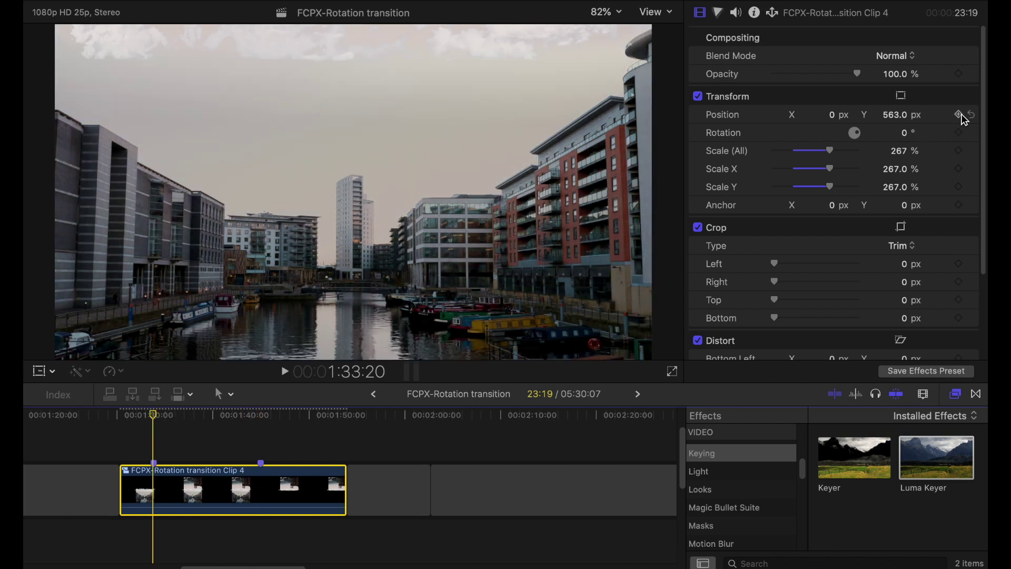
pyautogui.click(960, 114)
pyautogui.click(260, 414)
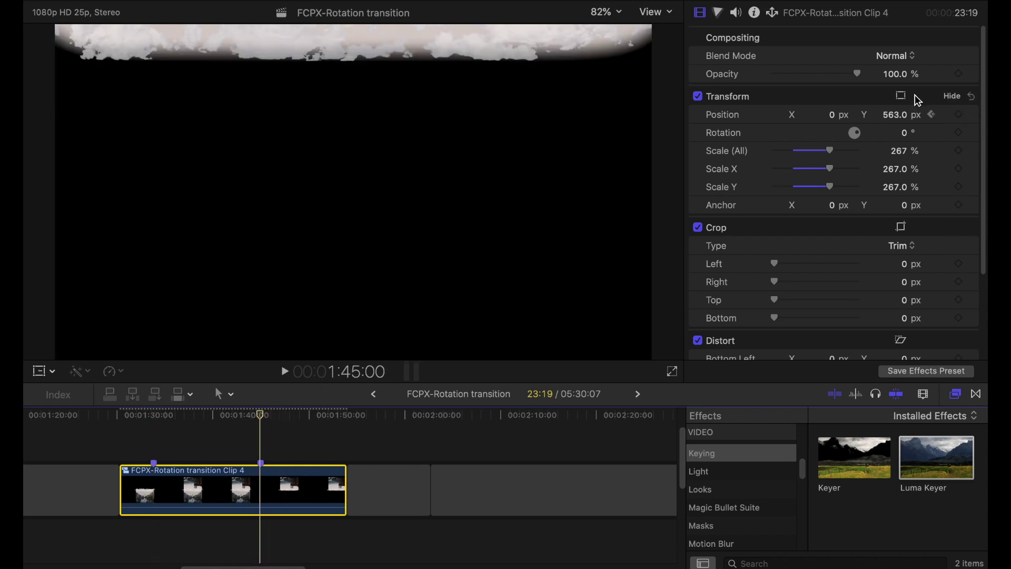
pyautogui.moveTo(901, 118); pyautogui.dragTo(894, 114)
# Play back Clip 4's position pan from the start of the clip.
pyautogui.click(154, 415)
pyautogui.press('space')
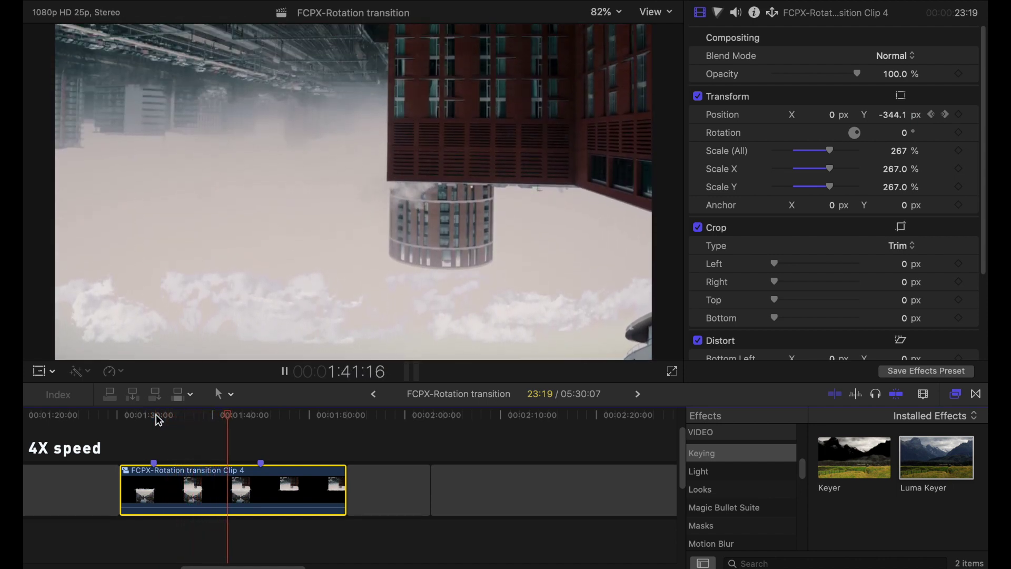
pyautogui.press('space')
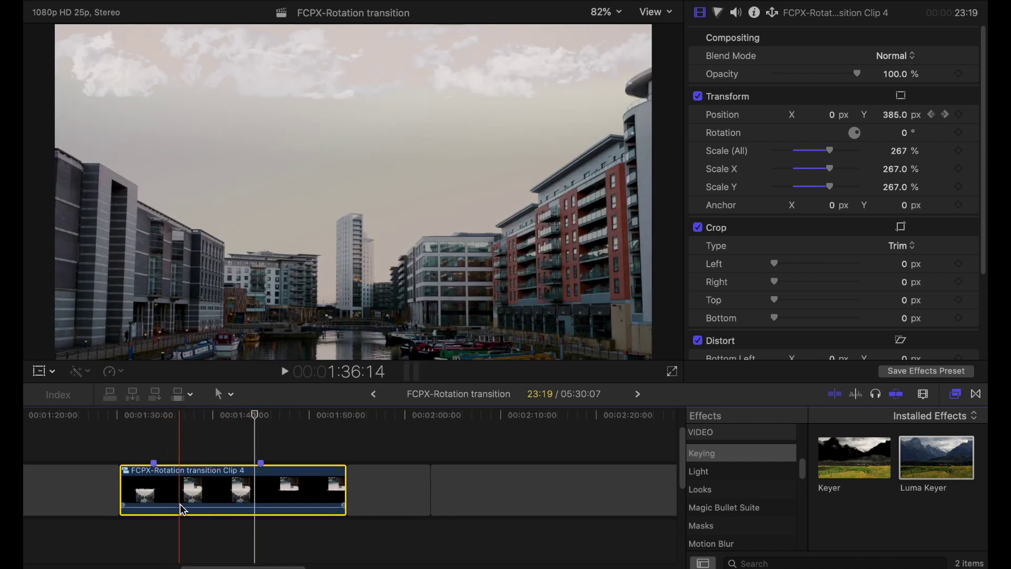
# Nest Clip 4 into a new compound clip, Clip 5.
pyautogui.rightClick(188, 488)
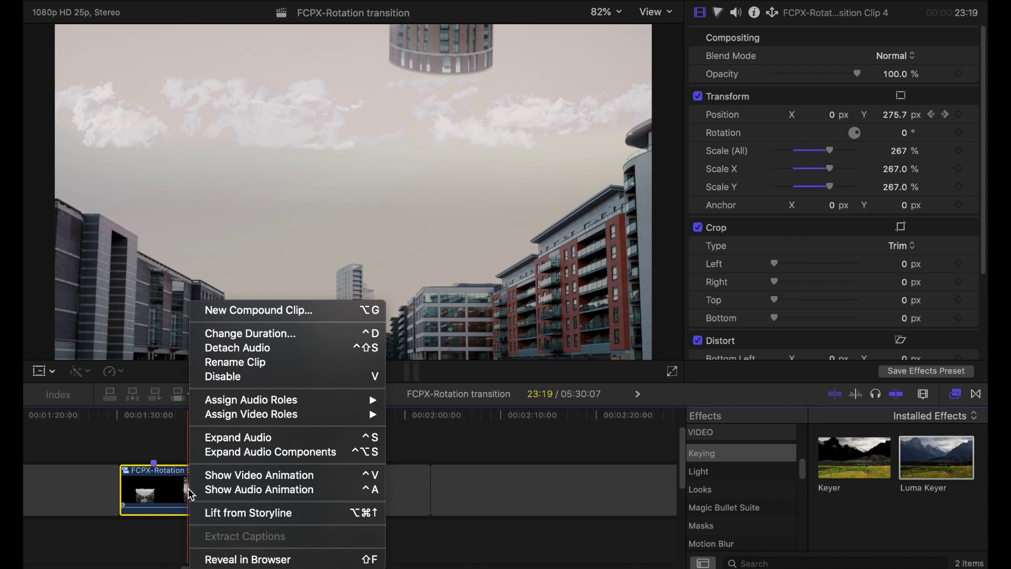
pyautogui.click(301, 312)
pyautogui.press('Return')
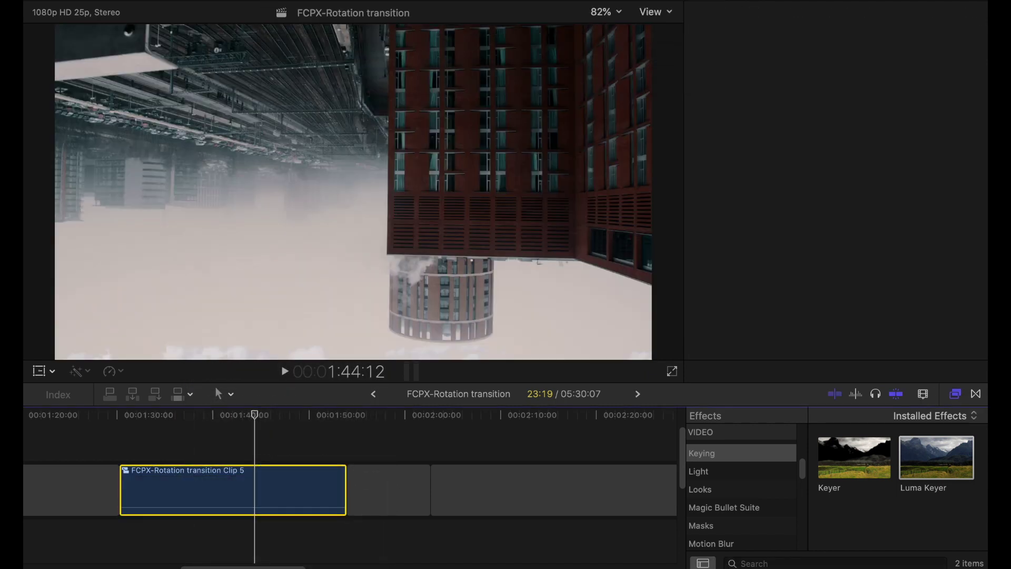
# Keyframe Clip 5's rotation from 0° at its start to 180° later, showing its animation lanes.
pyautogui.moveTo(190, 414); pyautogui.dragTo(158, 415)
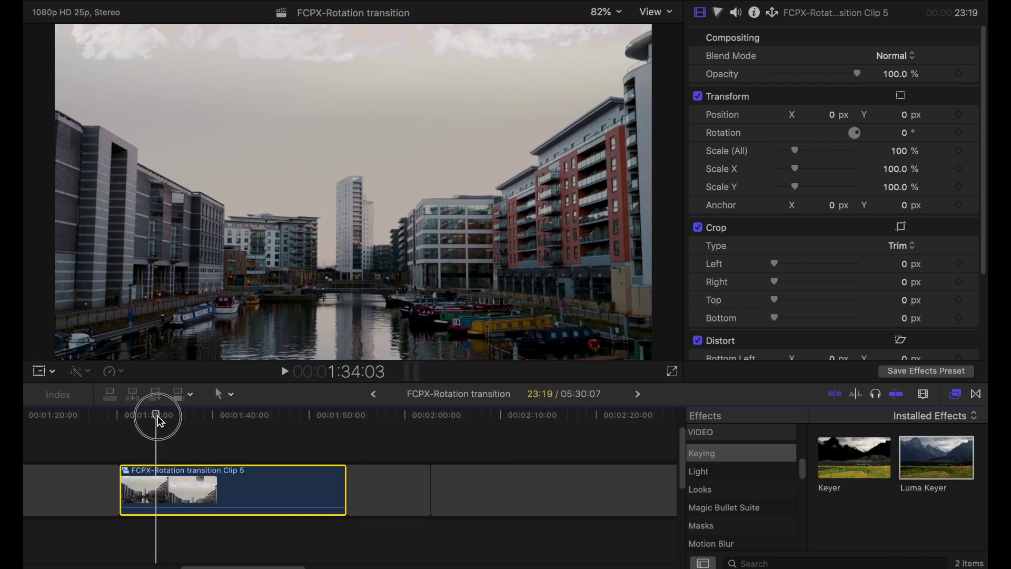
pyautogui.click(959, 132)
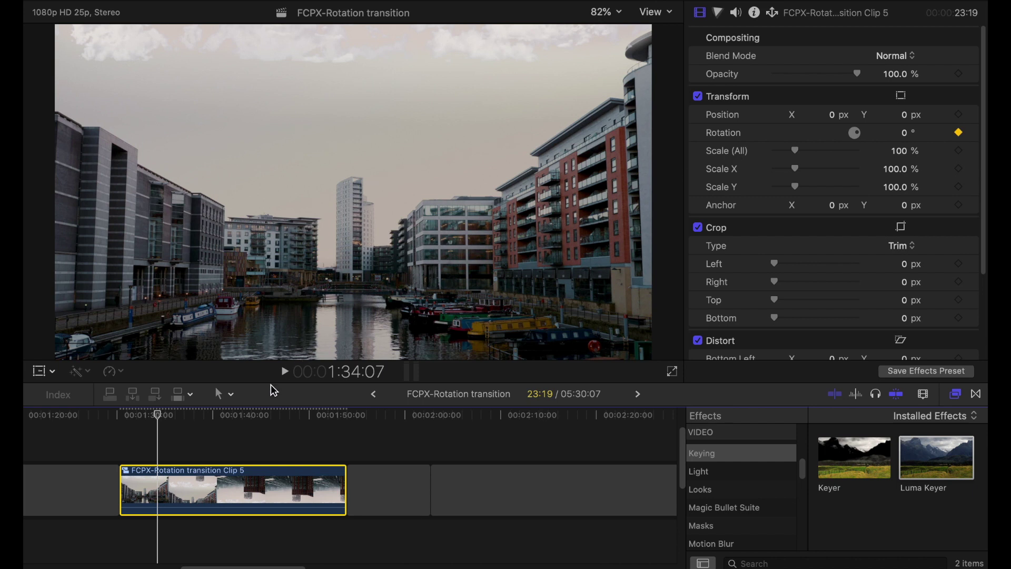
pyautogui.moveTo(236, 415)
pyautogui.mouseDown()
pyautogui.moveTo(267, 414)
pyautogui.moveTo(255, 418)
pyautogui.mouseUp()
pyautogui.click(905, 134)
pyautogui.write('180')
pyautogui.press('Return')
pyautogui.click(197, 416)
pyautogui.hotkey('ctrl', 'v')
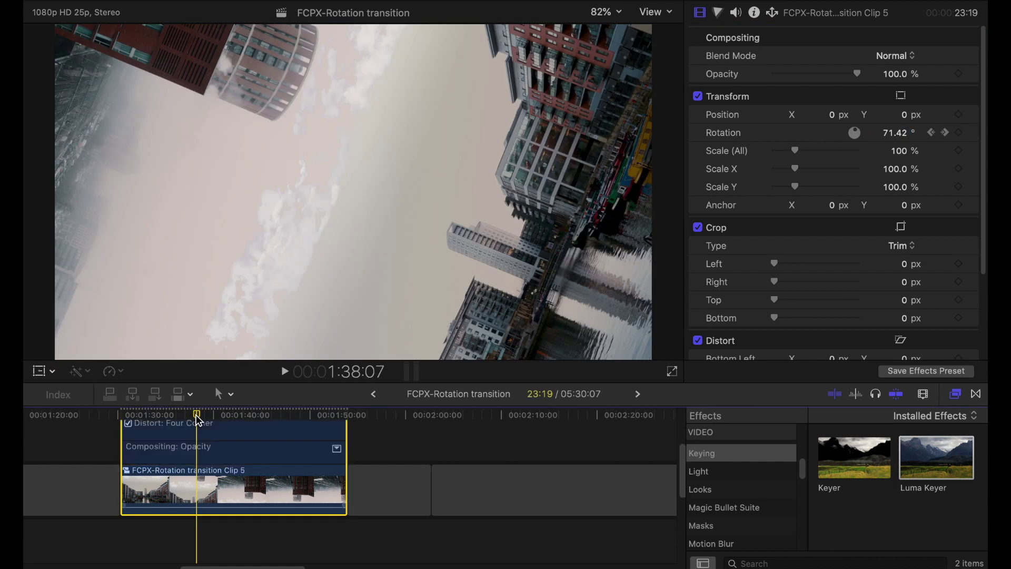
pyautogui.hscroll(-4, 199, 420)
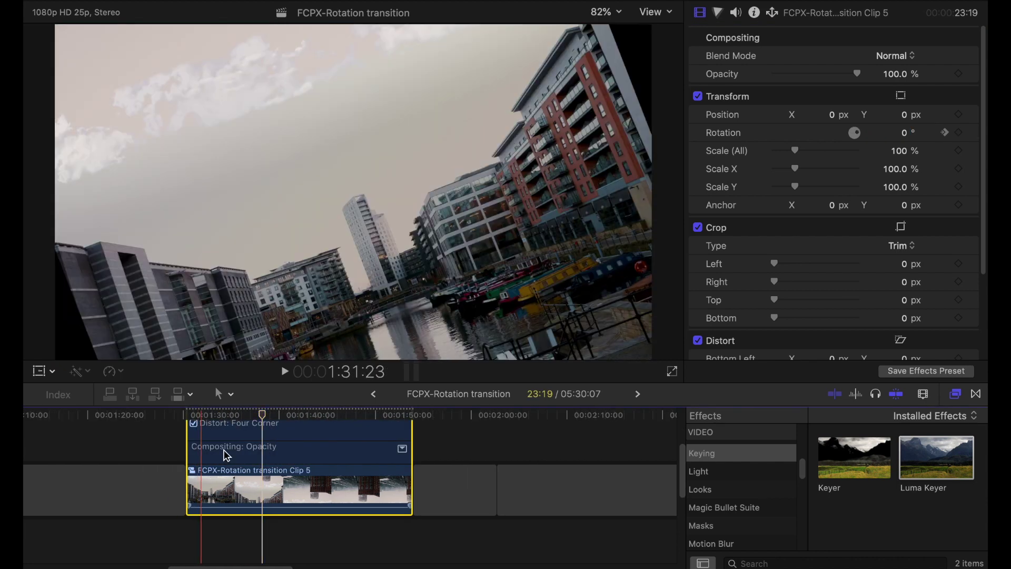
# Scrub through Clip 5's rotation keyframes to check the spin.
pyautogui.scroll(3, 242, 501)
pyautogui.rightClick(255, 522)
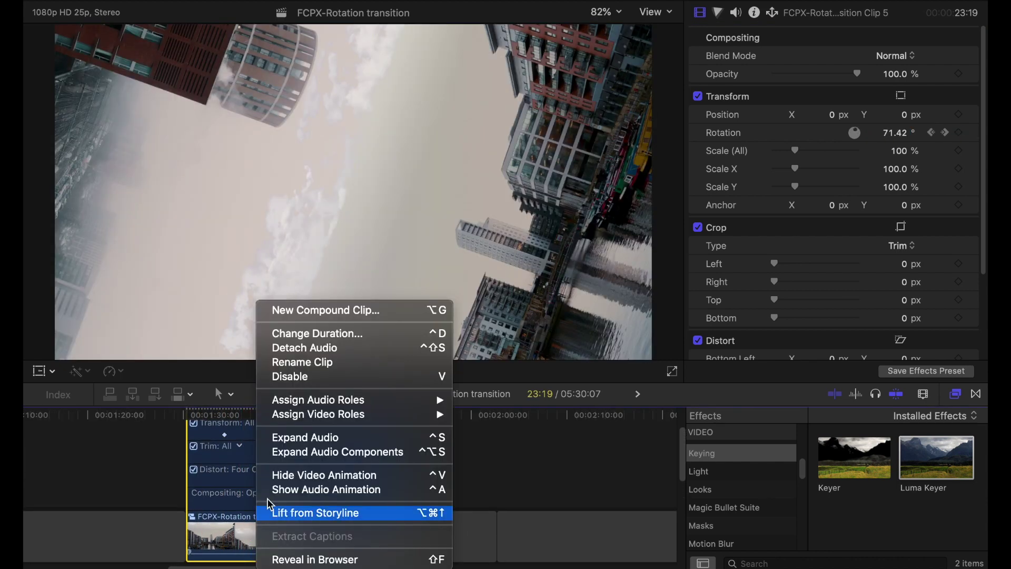
pyautogui.click(194, 524)
pyautogui.click(262, 415)
pyautogui.click(225, 415)
pyautogui.click(235, 416)
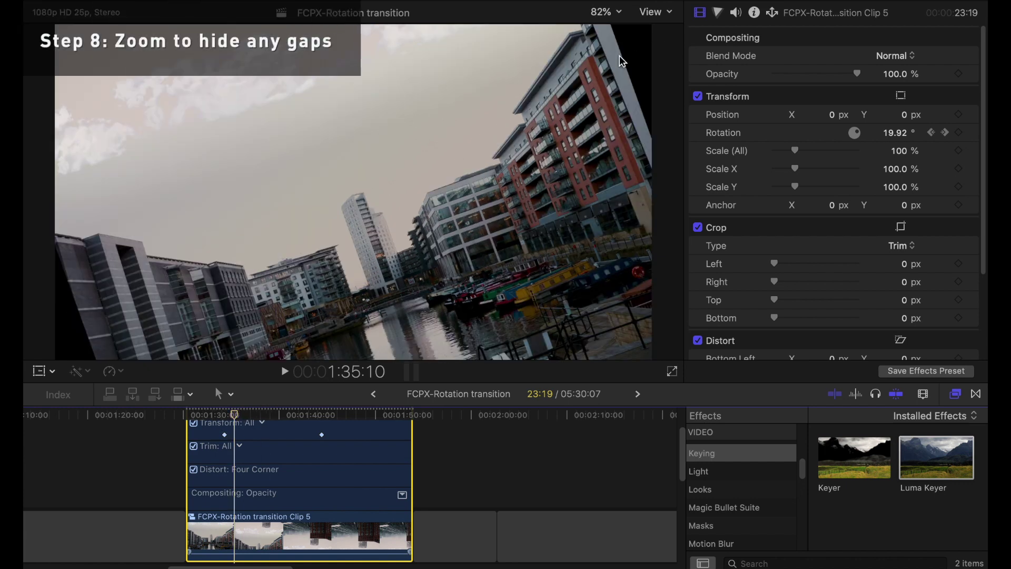
pyautogui.moveTo(255, 416); pyautogui.dragTo(247, 420)
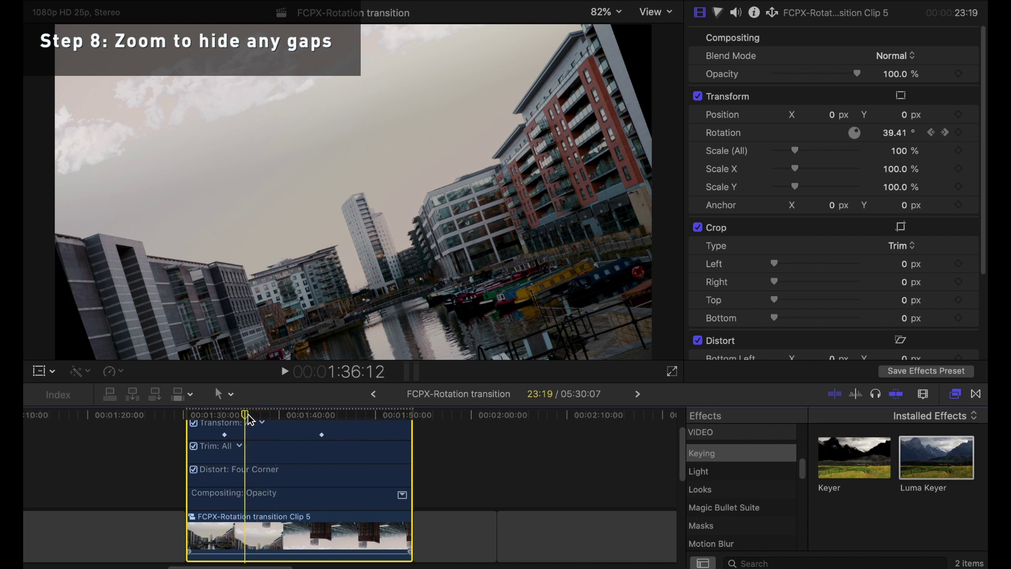
pyautogui.moveTo(251, 420); pyautogui.dragTo(255, 416)
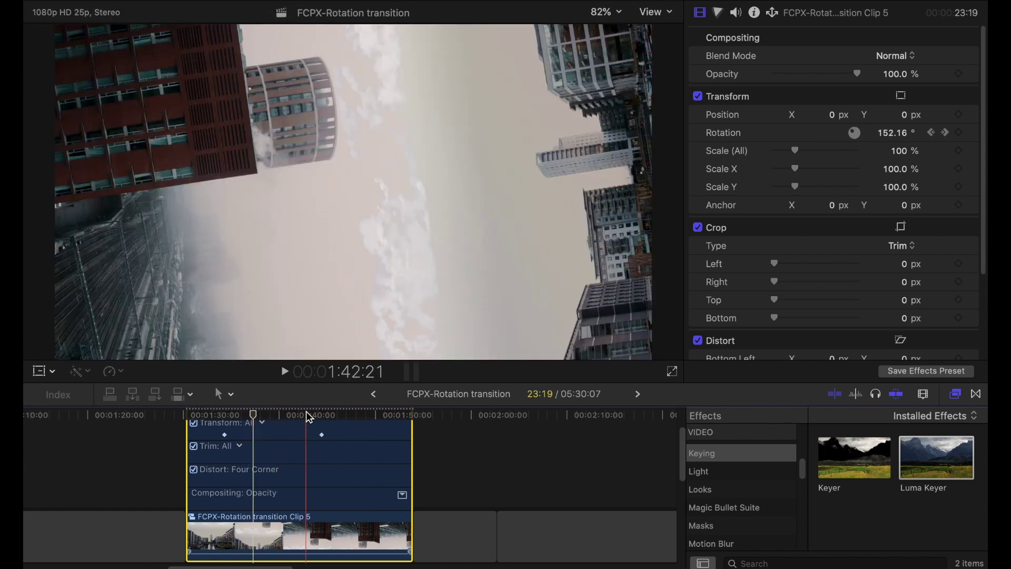
# Scale Clip 5 up to 114% so no black gaps show during the rotation.
pyautogui.click(309, 416)
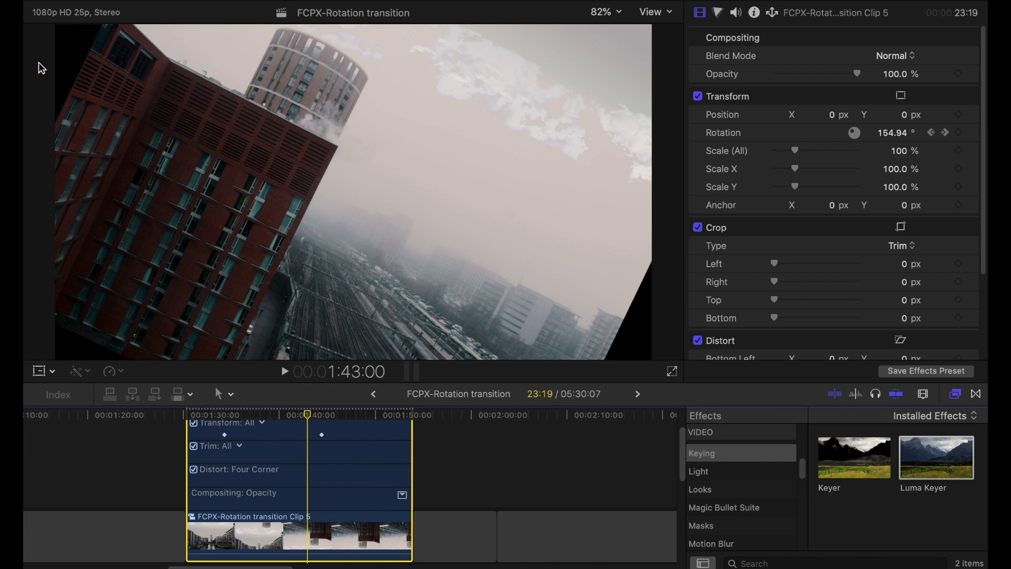
pyautogui.click(902, 150)
pyautogui.moveTo(902, 149); pyautogui.dragTo(899, 152)
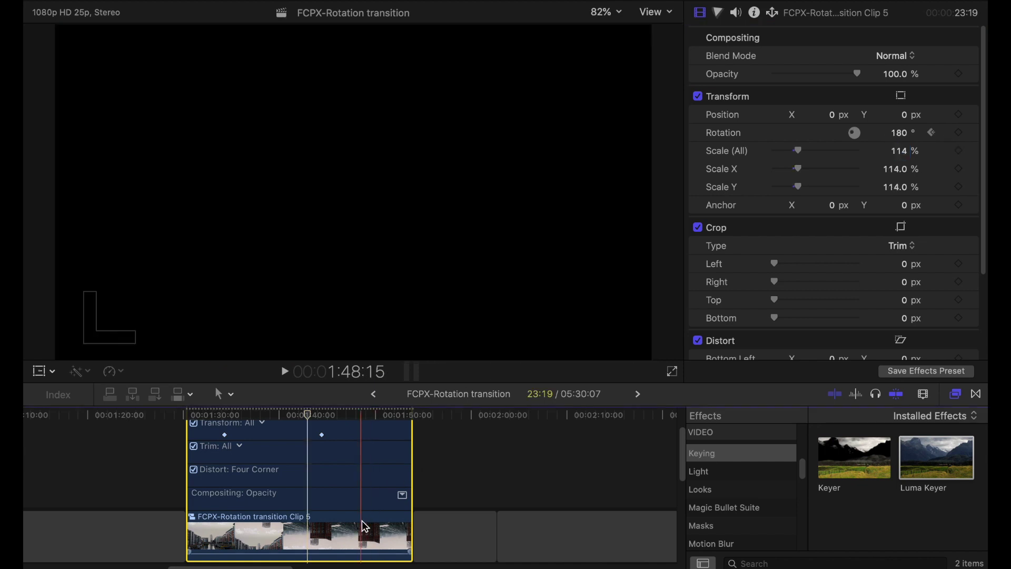
# Wrap the rotating clip in a new compound clip named FCPX-Rotation transition Clip 6.
pyautogui.rightClick(362, 527)
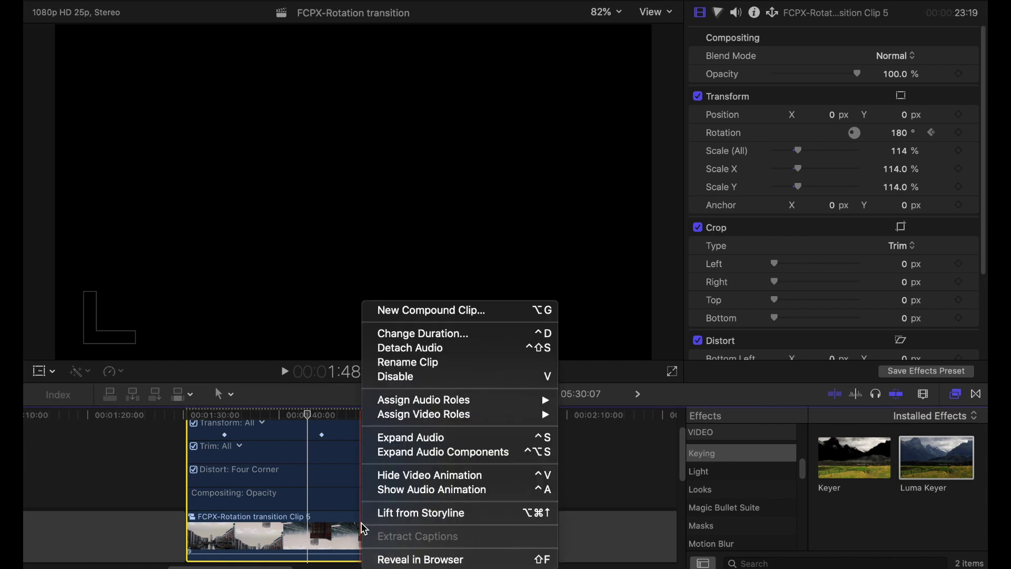
pyautogui.click(446, 312)
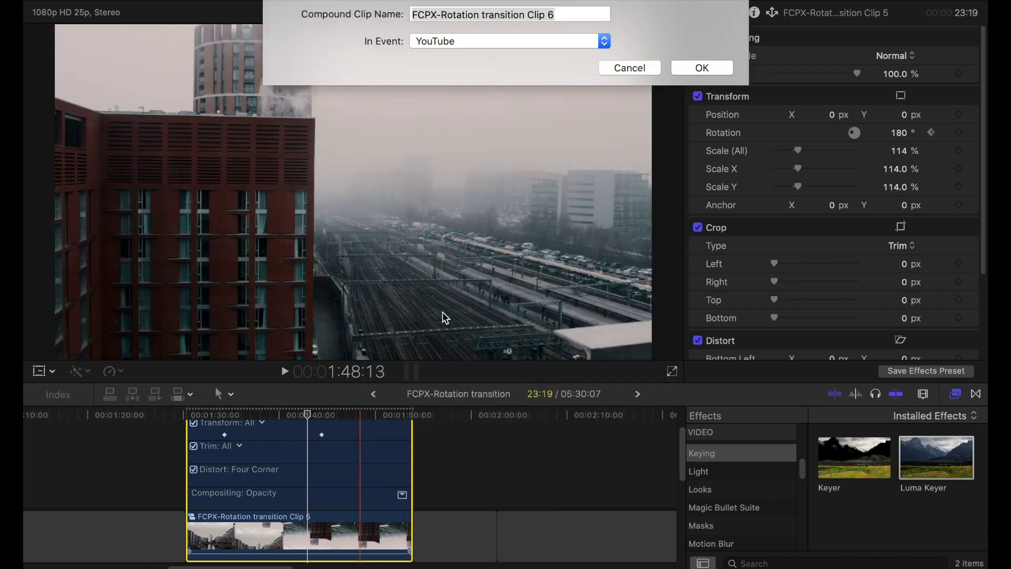
pyautogui.press('Escape')
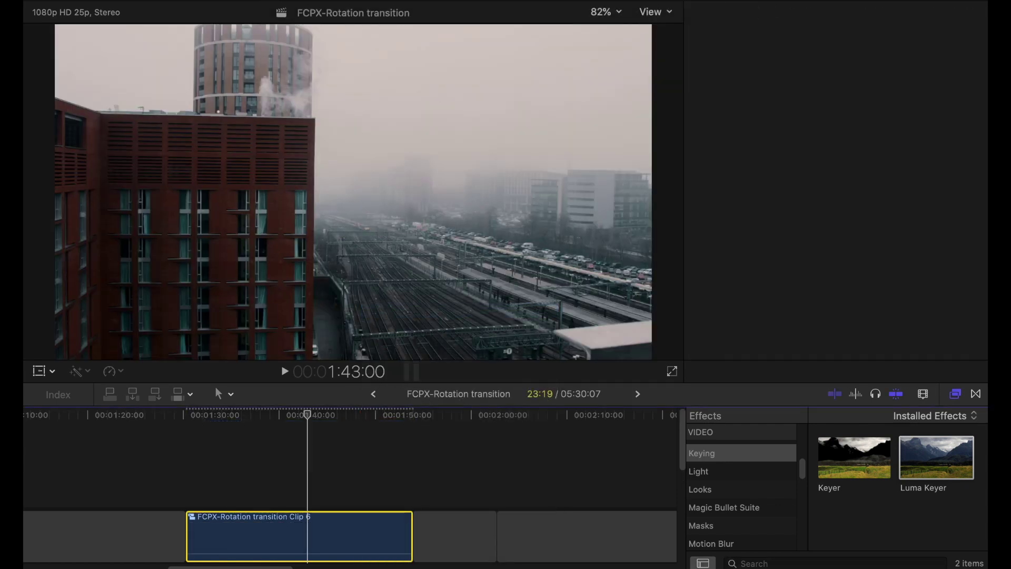
pyautogui.press('super+4')
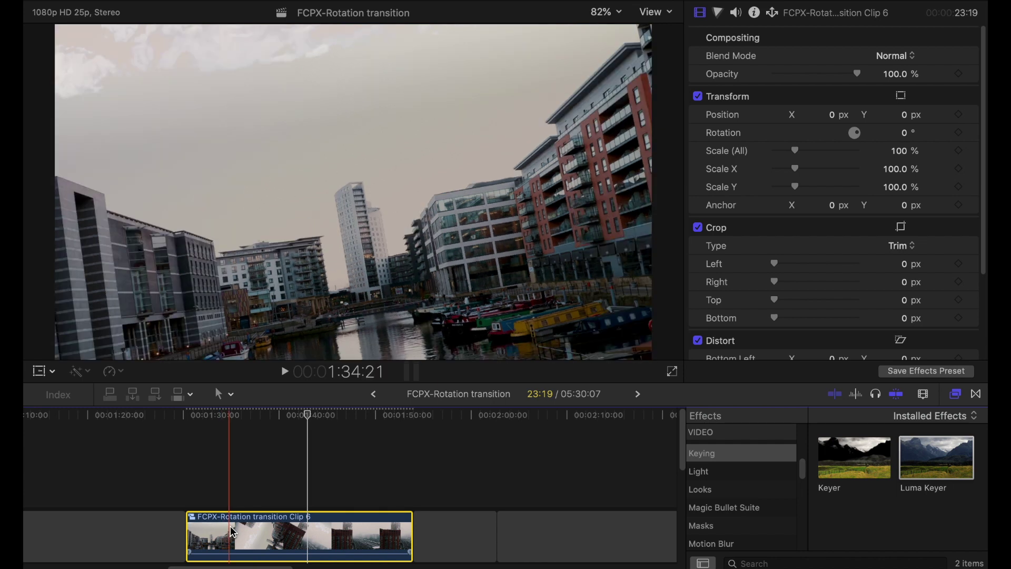
# Blade the speed at the spin's start and end, and set the middle section to Fast 4x.
pyautogui.hotkey('shift', 'b')
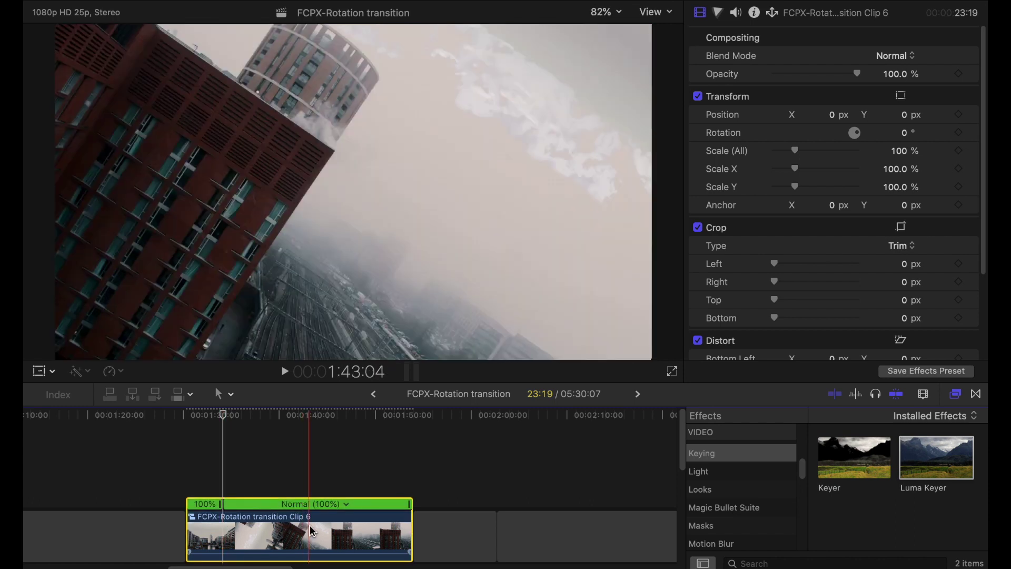
pyautogui.click(319, 526)
pyautogui.hotkey('shift', 'b')
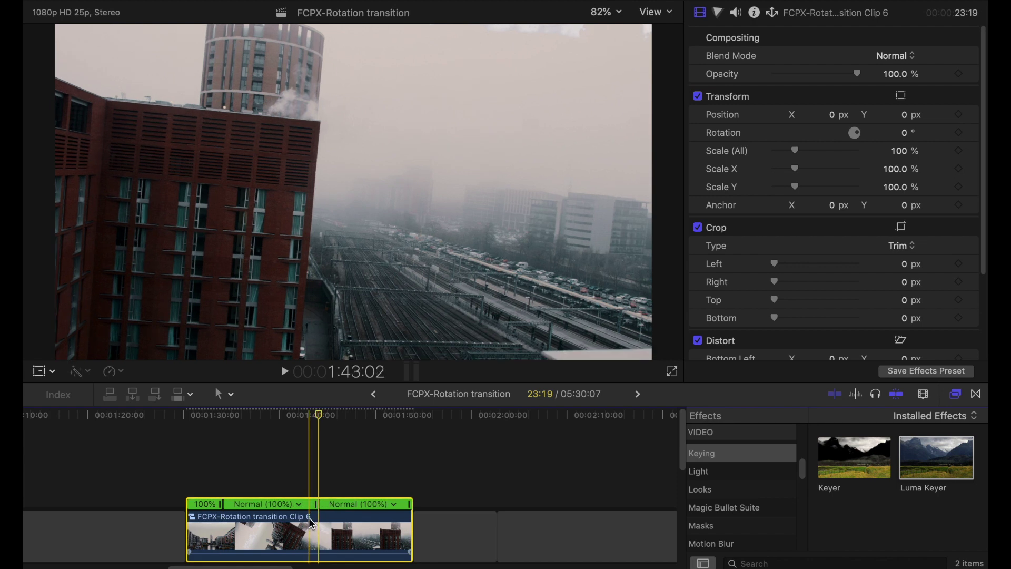
pyautogui.click(299, 504)
pyautogui.moveTo(320, 532)
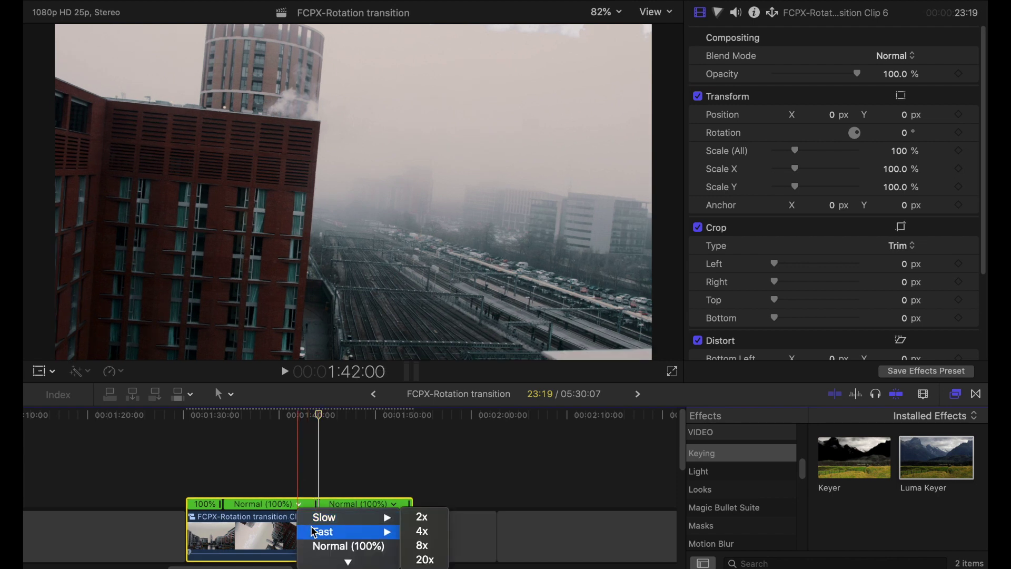
pyautogui.click(262, 514)
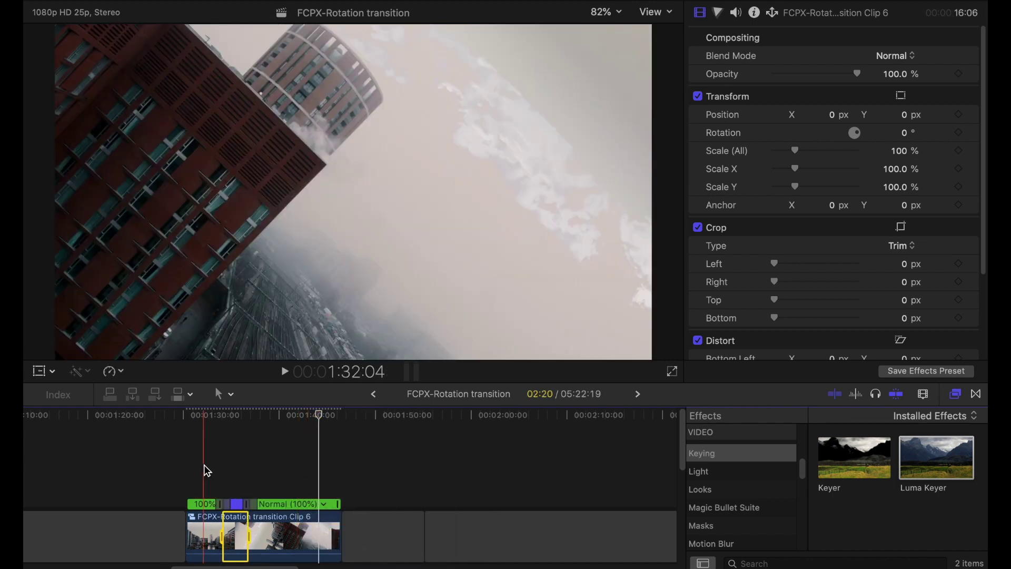
pyautogui.scroll(3, 214, 492)
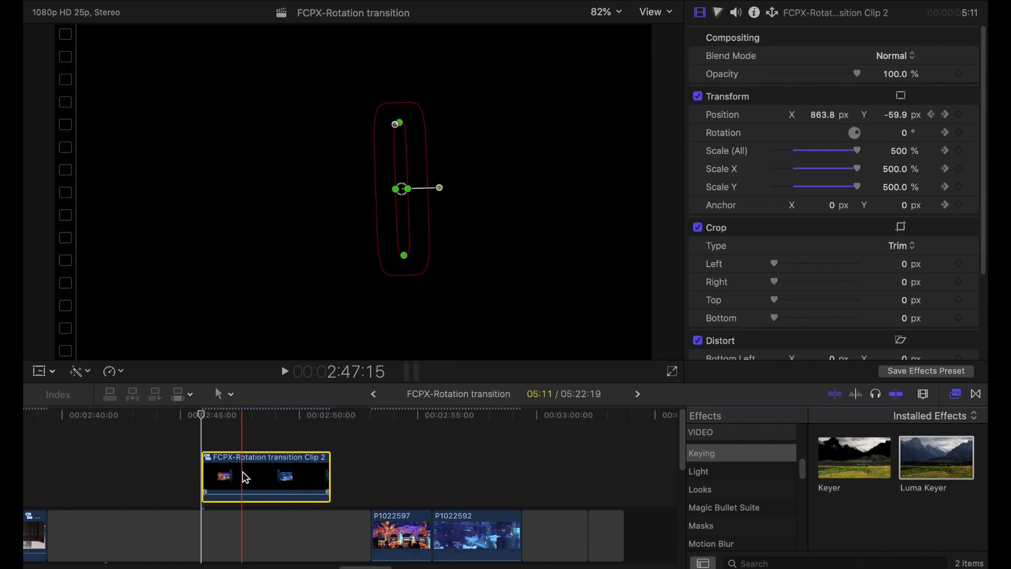
# Open the peacock-aquarium compound and inspect the aquarium and Glimmer shape mask settings.
pyautogui.doubleClick(242, 472)
pyautogui.click(84, 478)
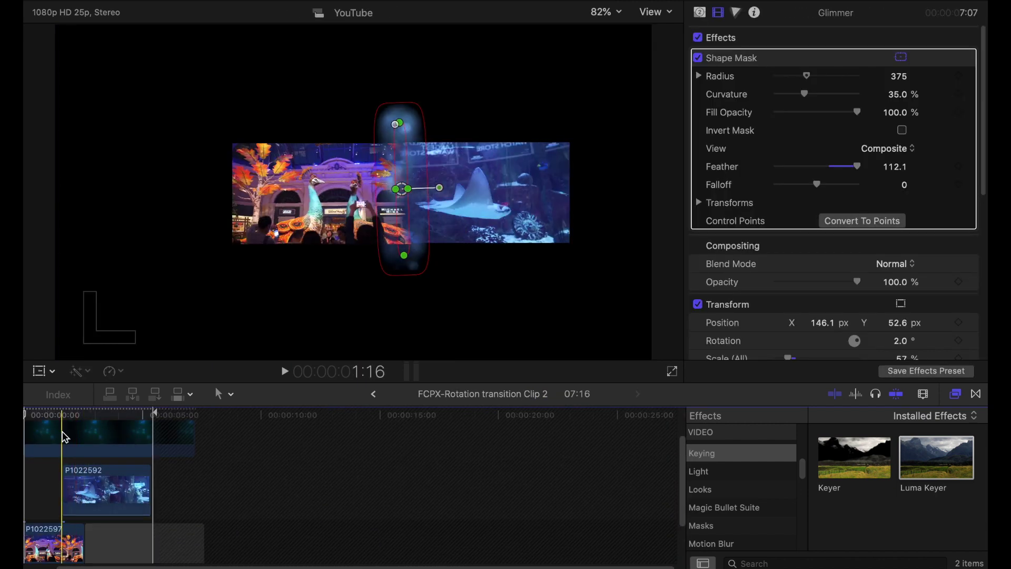
pyautogui.moveTo(63, 418); pyautogui.dragTo(89, 415)
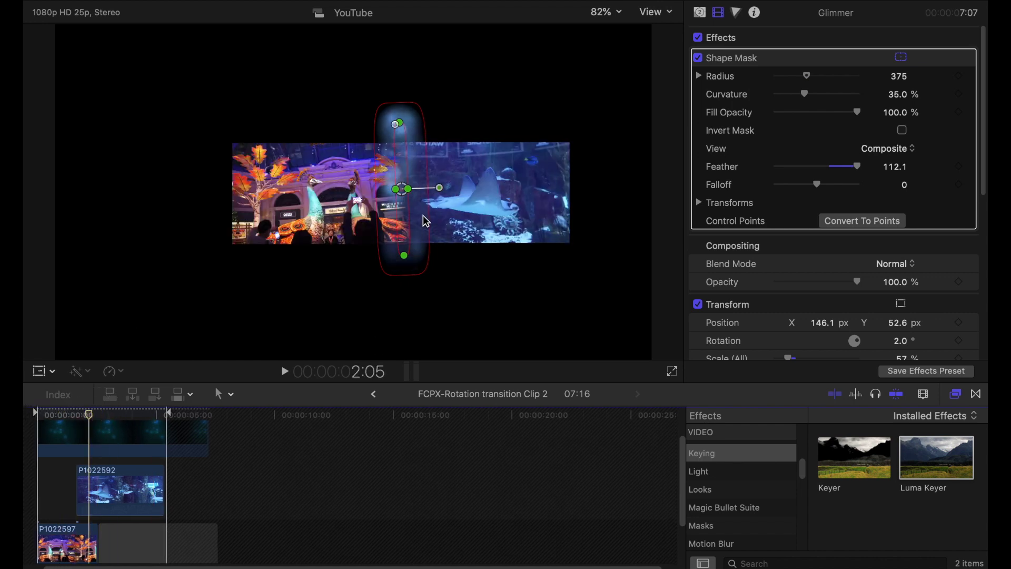
pyautogui.click(97, 482)
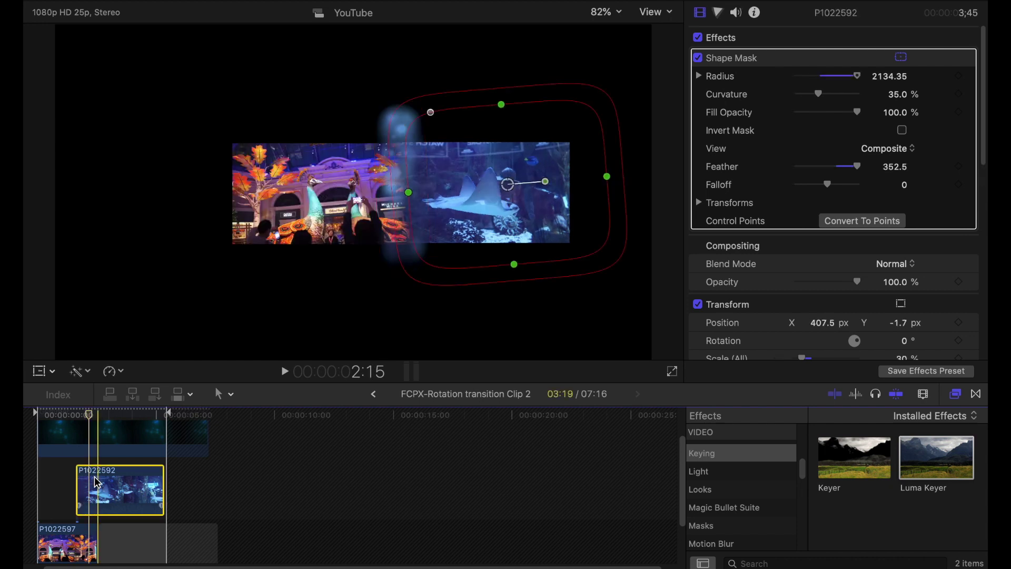
pyautogui.click(142, 445)
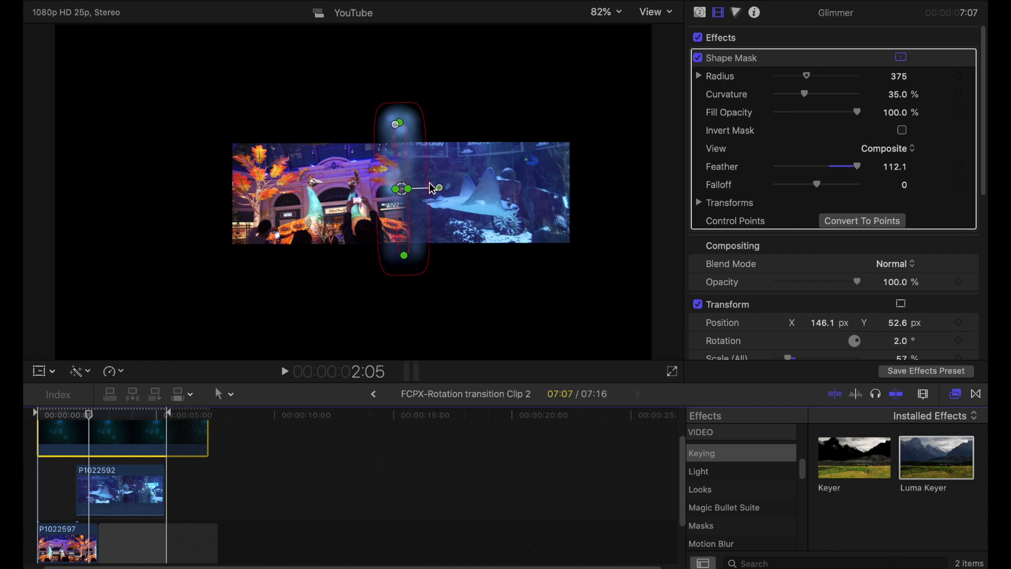
# Magnify the viewer to 150%.
pyautogui.click(603, 11)
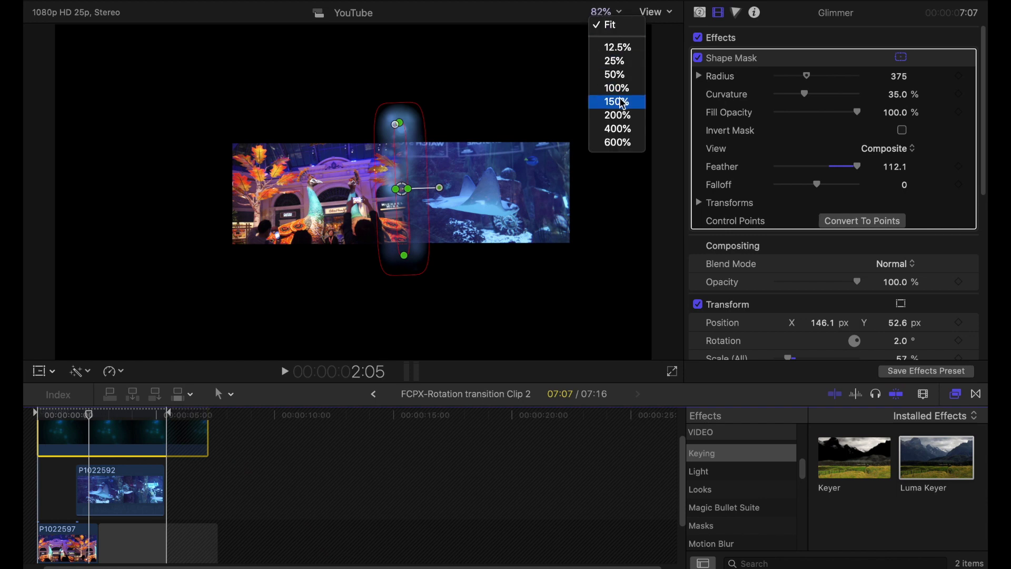
pyautogui.press('Escape')
pyautogui.press('super+equal')
pyautogui.press('super+equal')
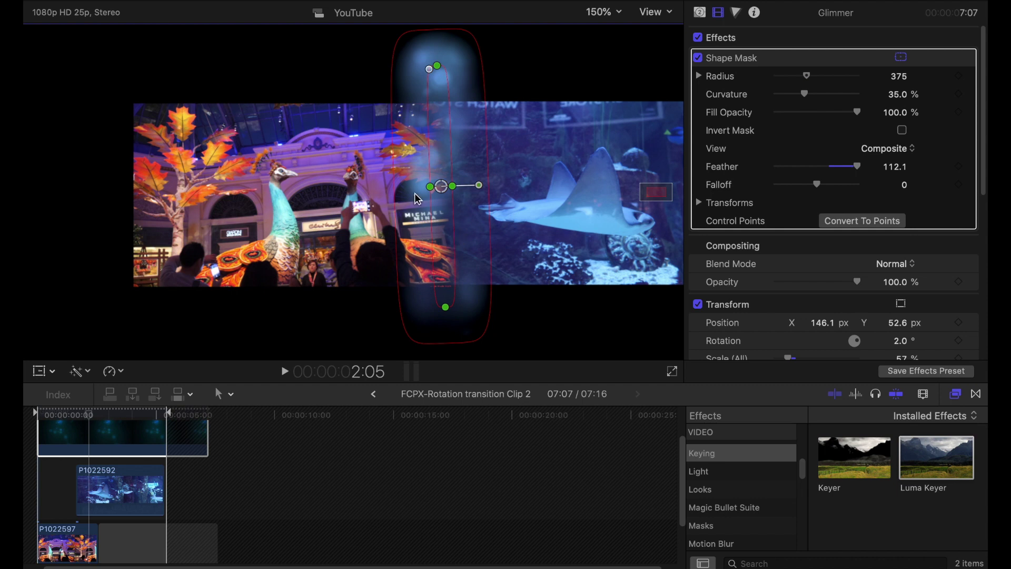
# Return to the main project, select compound Clip 2 and fit the viewer to the frame.
pyautogui.click(375, 394)
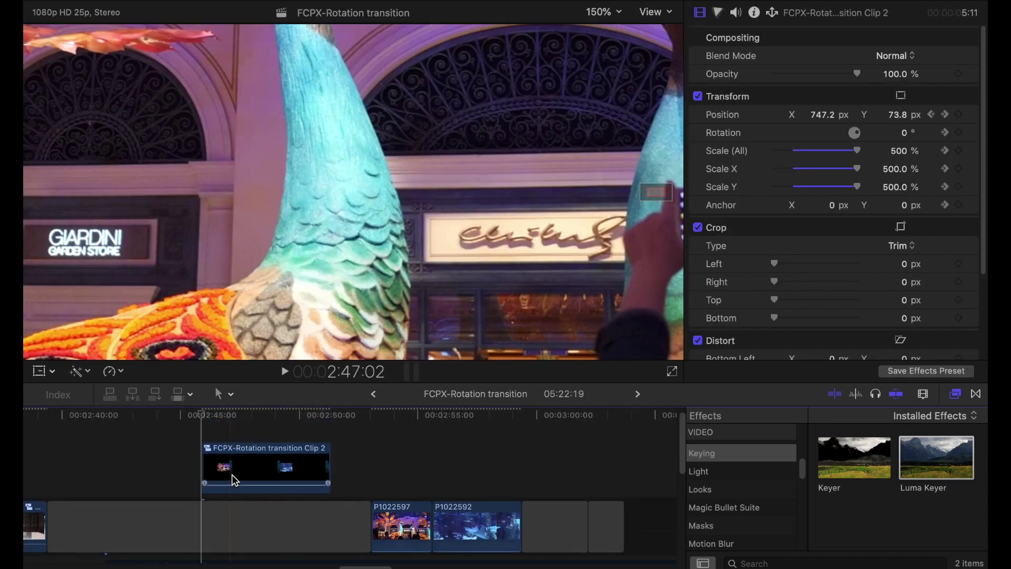
pyautogui.click(235, 480)
pyautogui.press('super+equal')
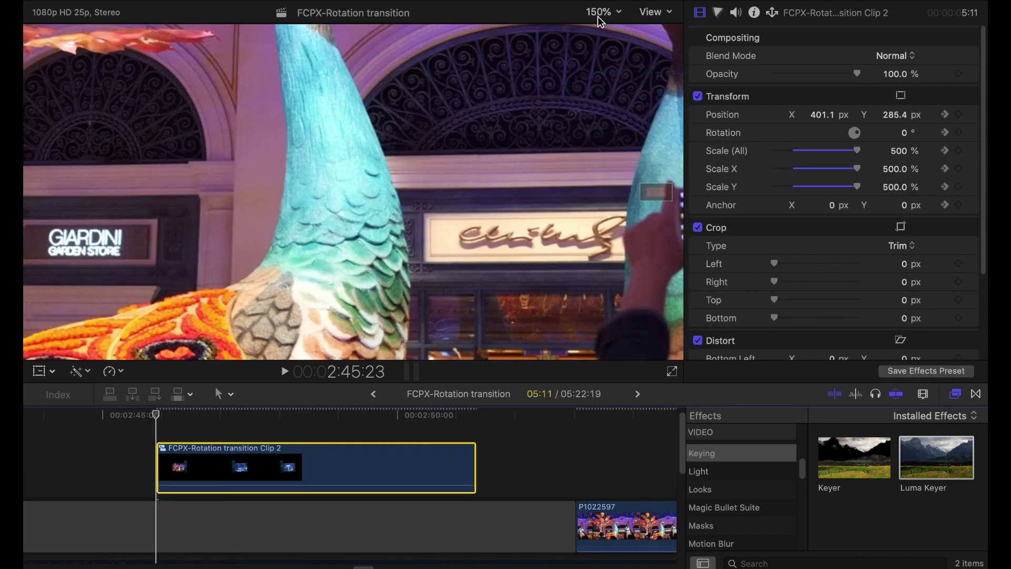
pyautogui.click(604, 12)
pyautogui.click(537, 93)
pyautogui.hotkey('shift', 'z')
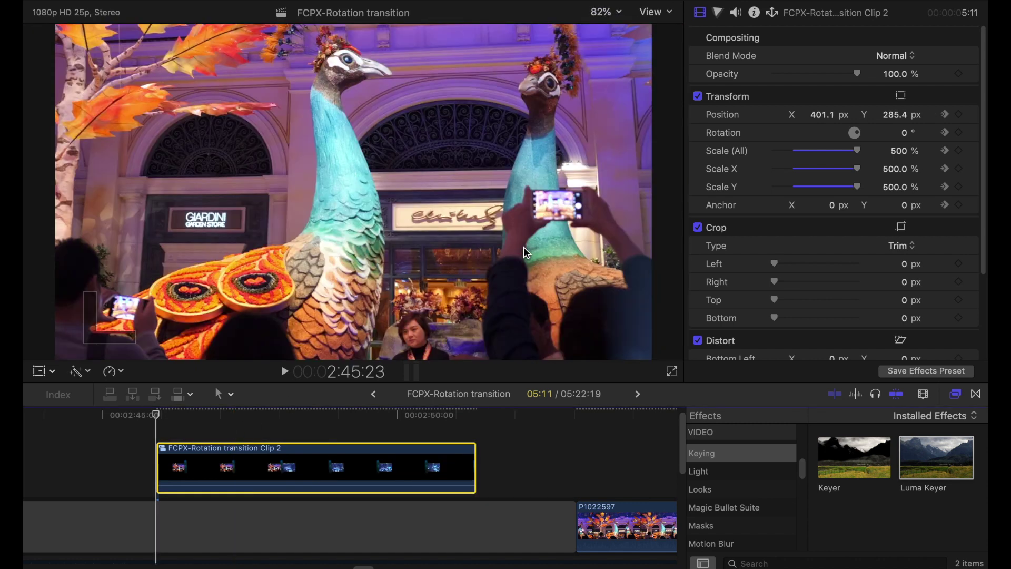
# Reveal Clip 2's Transform keyframe lanes and go to its first frame.
pyautogui.hotkey('ctrl', 'v')
pyautogui.click(261, 495)
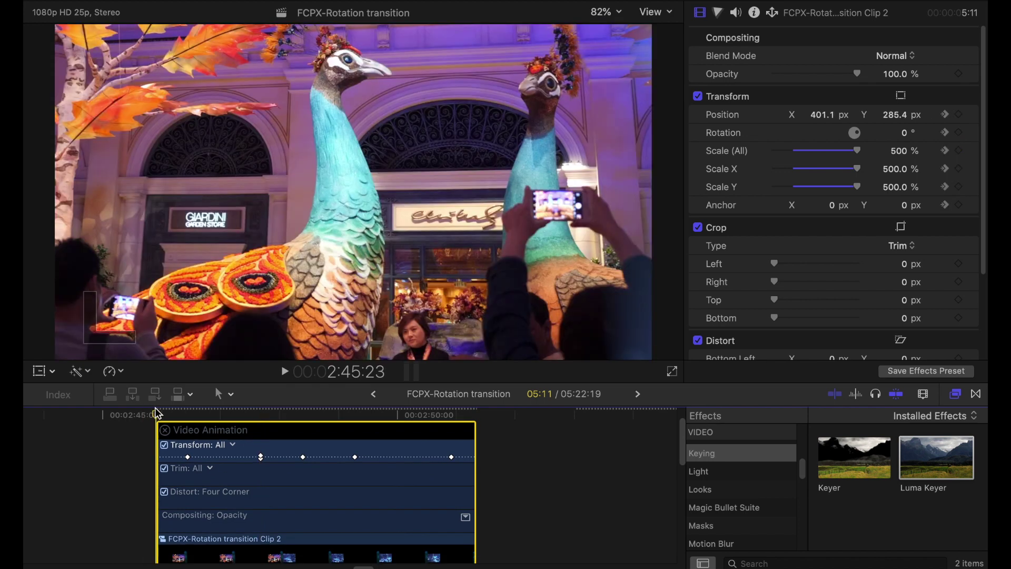
pyautogui.click(157, 412)
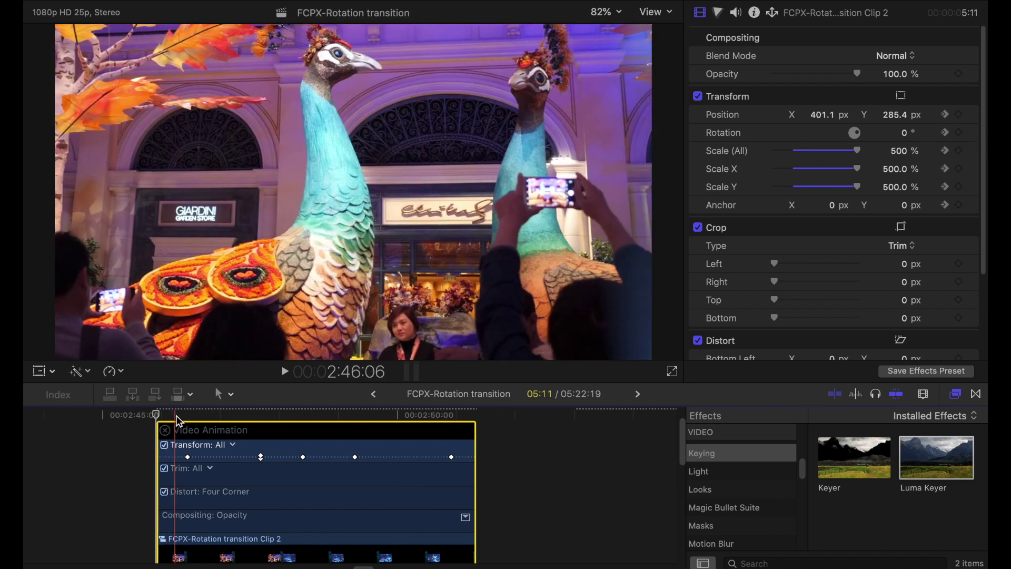
# Show the Transform on-screen controls and motion path on an early peacock frame, then scrub through the move to the aquarium.
pyautogui.click(191, 421)
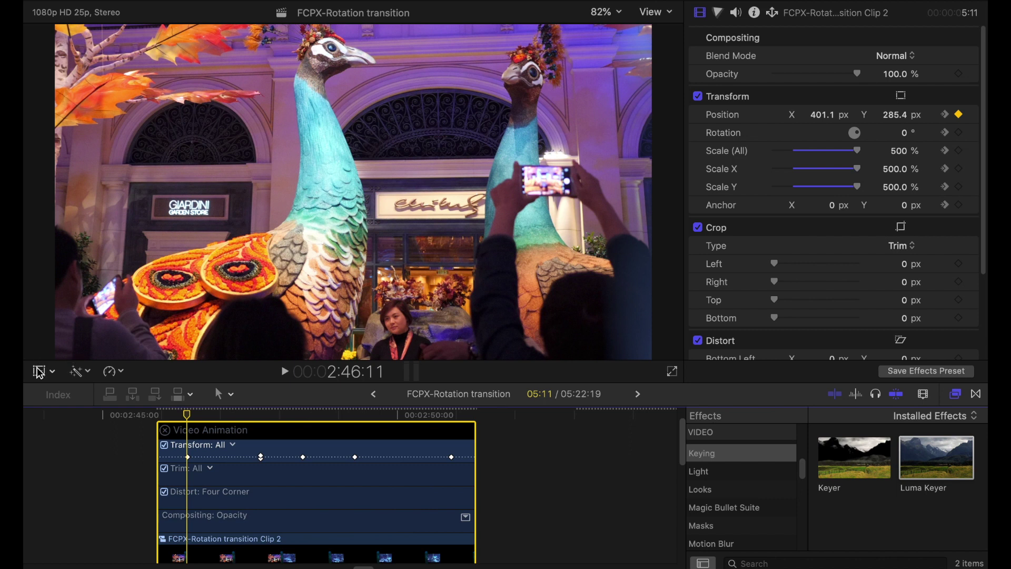
pyautogui.hotkey('shift', 't')
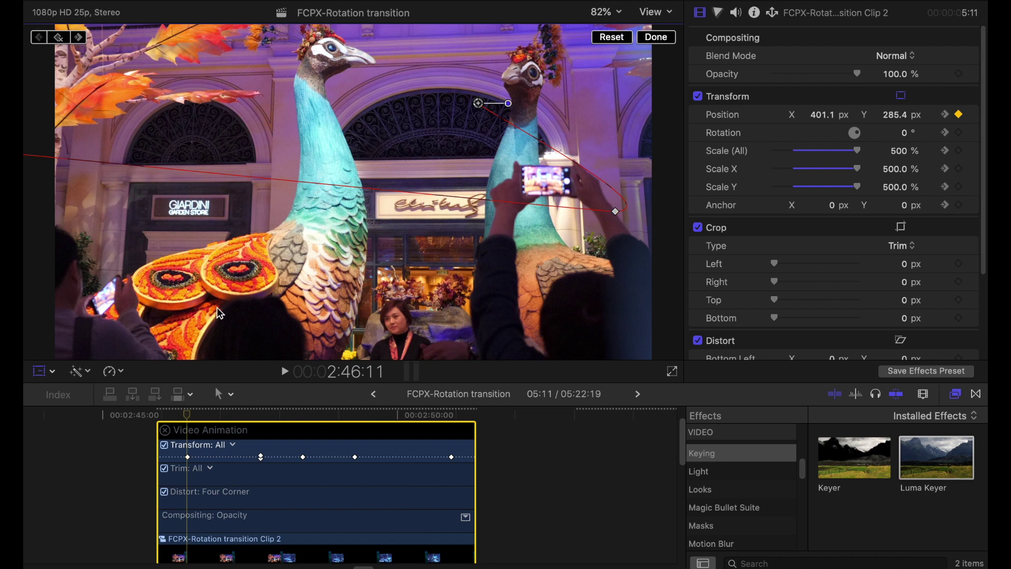
pyautogui.moveTo(200, 415); pyautogui.dragTo(410, 441)
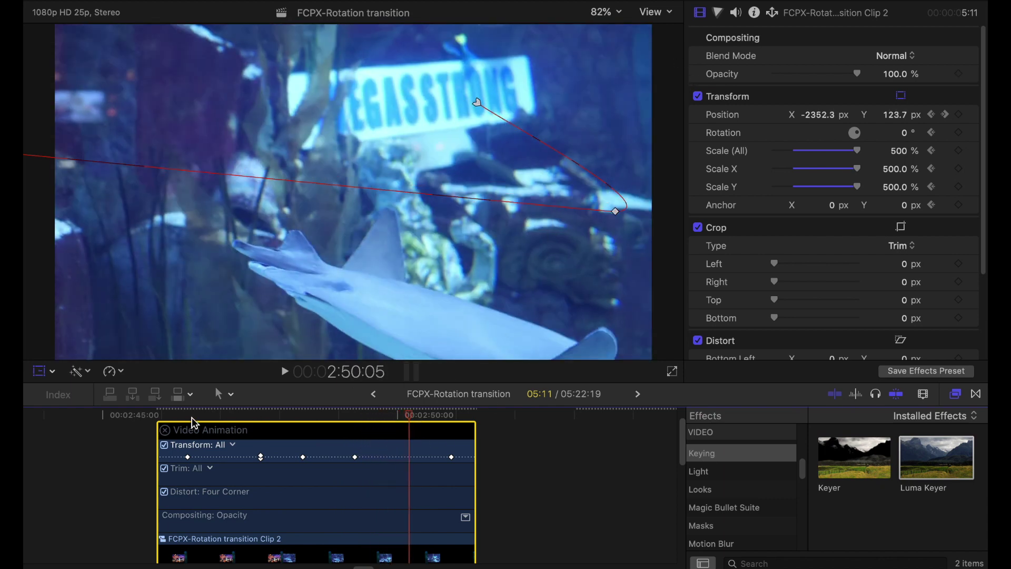